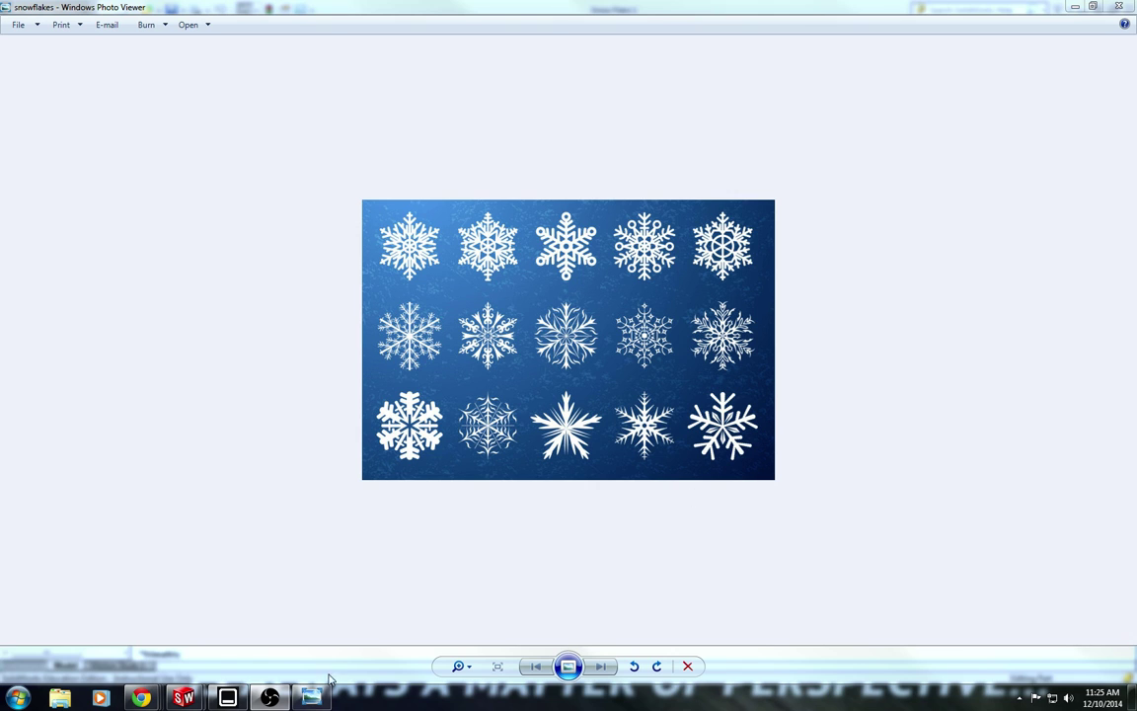
- Review the Snow Flake 1 part and minimize it, then restore Snow Flake 2 to full view
mouse_move(184, 697)
left_click(247, 638)
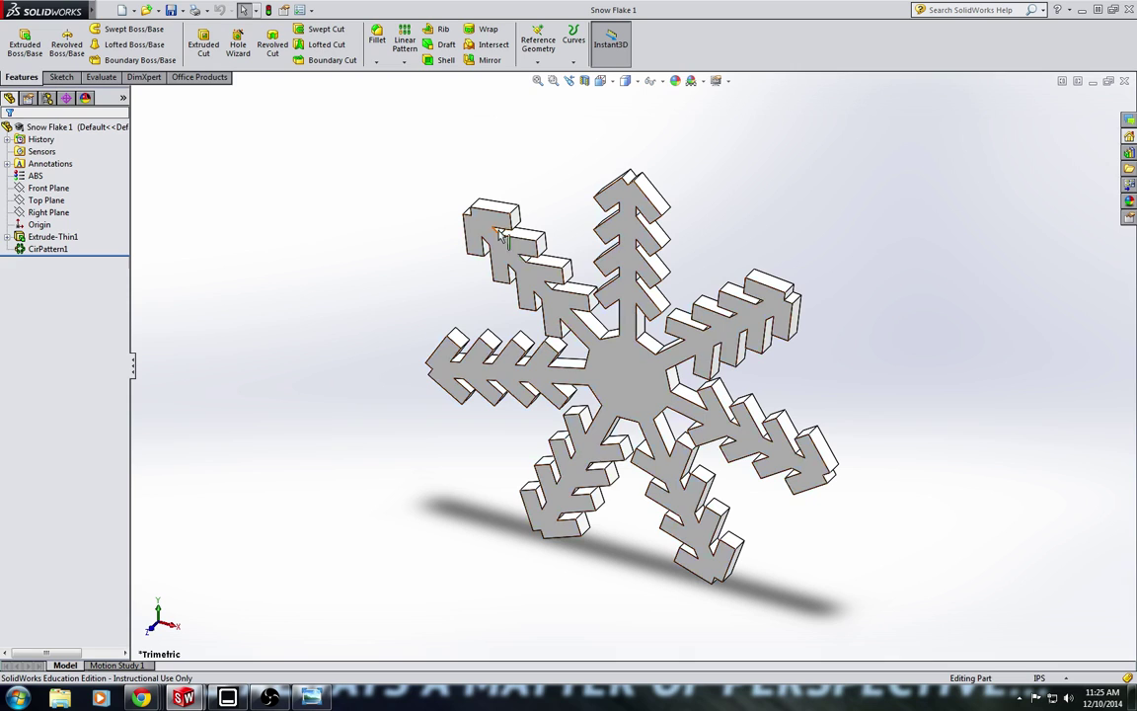
left_click(1093, 83)
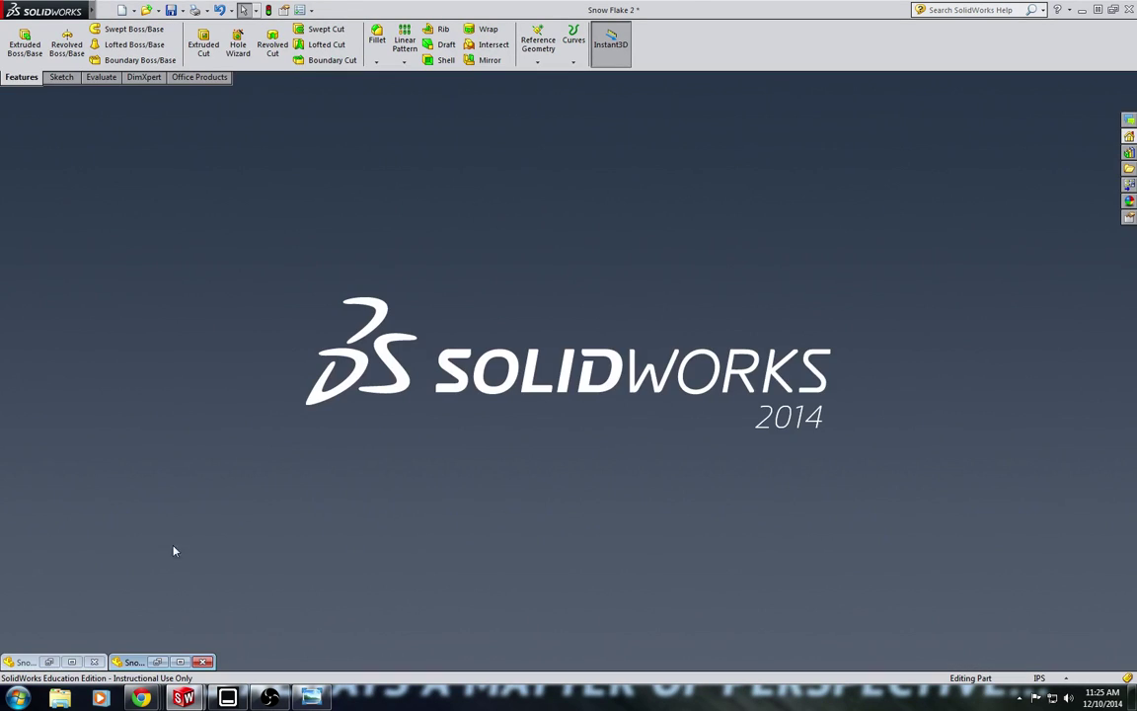
double_click(133, 661)
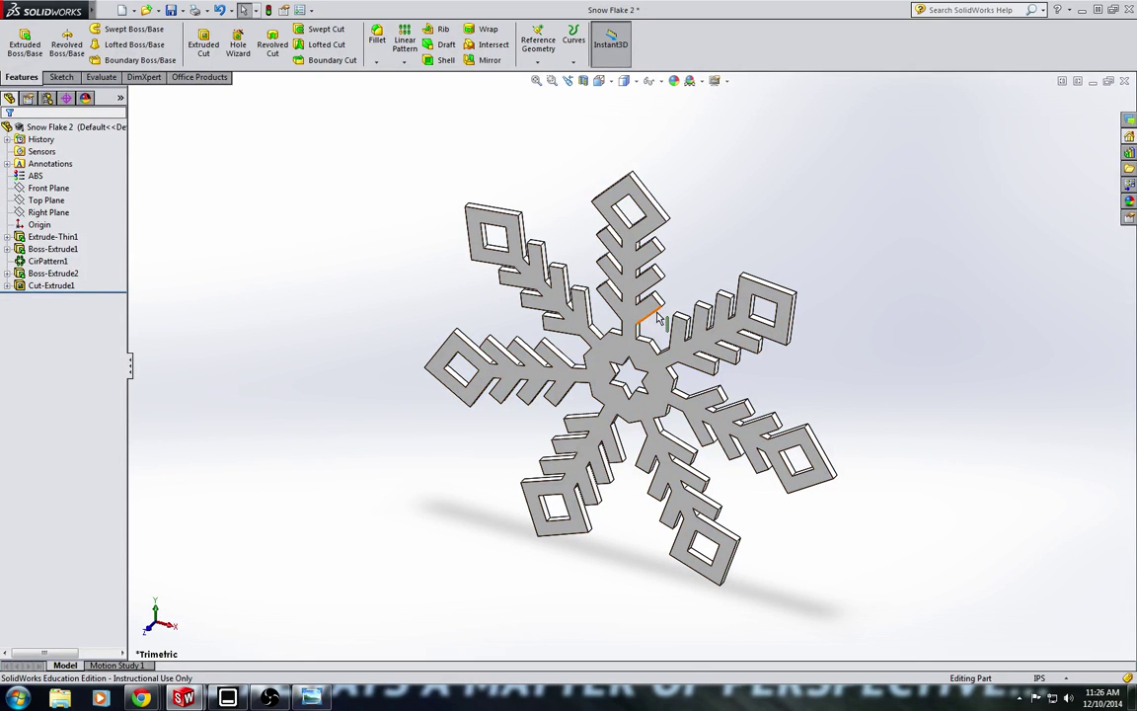
- Minimize Snow Flake 2 and start a new part with an Extruded Boss/Base sketch on the Front Plane
left_click(1093, 80)
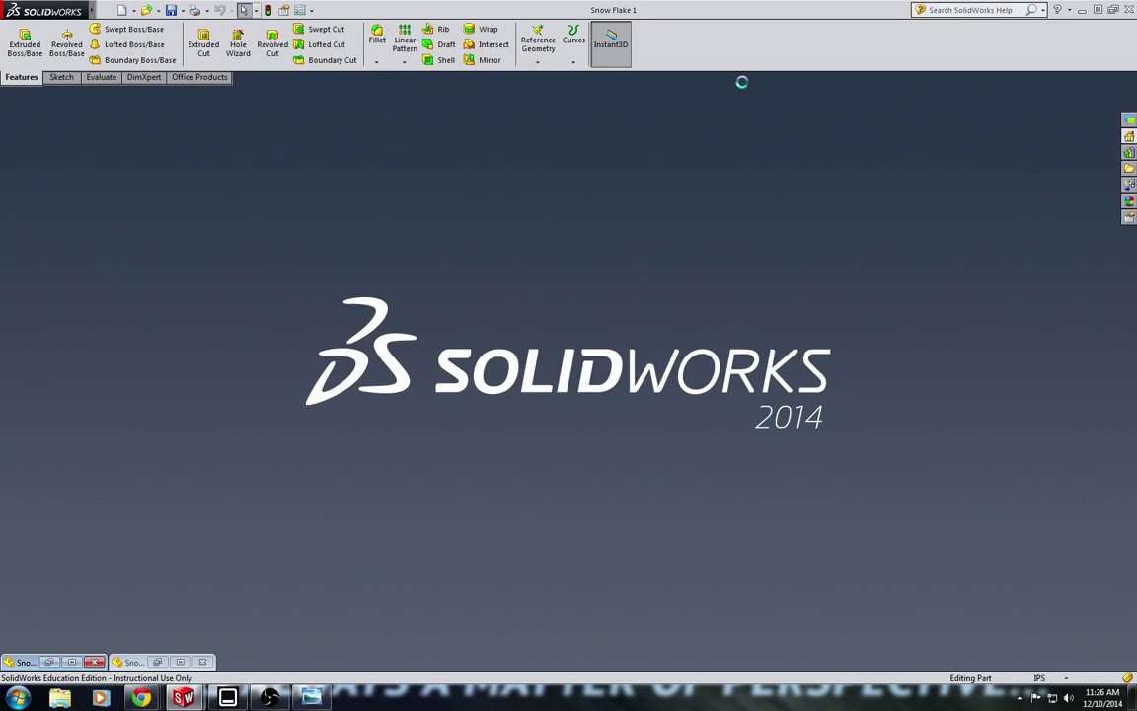
left_click(120, 10)
double_click(270, 245)
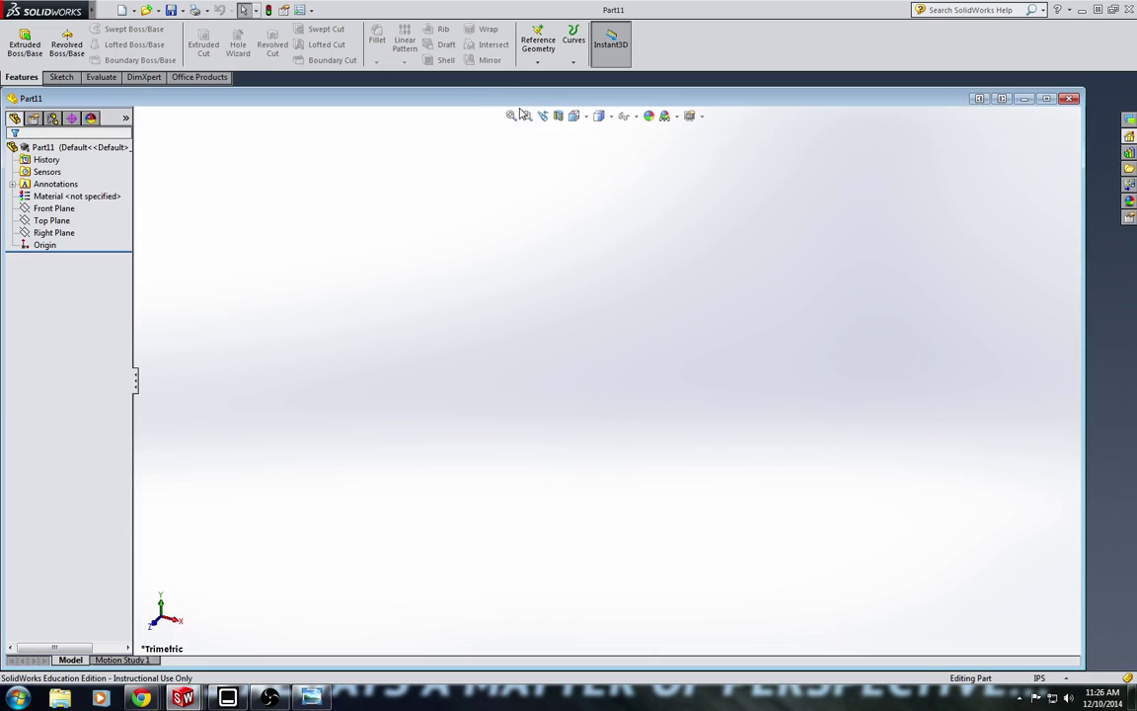
left_click(25, 44)
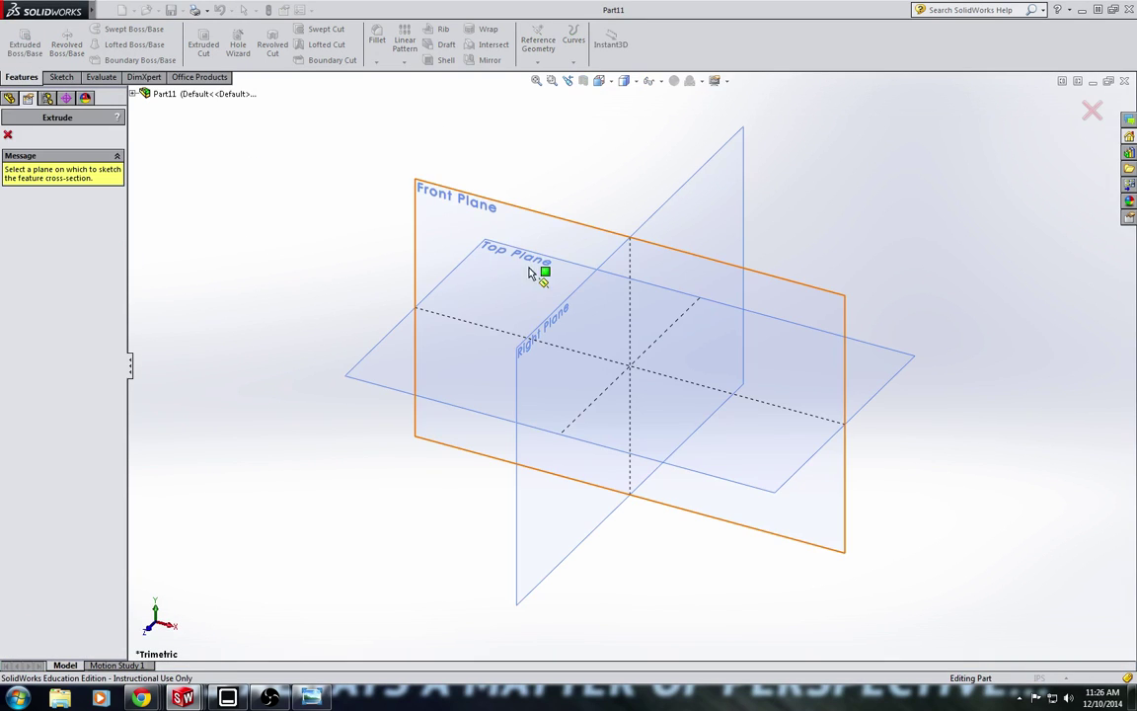
left_click(449, 214)
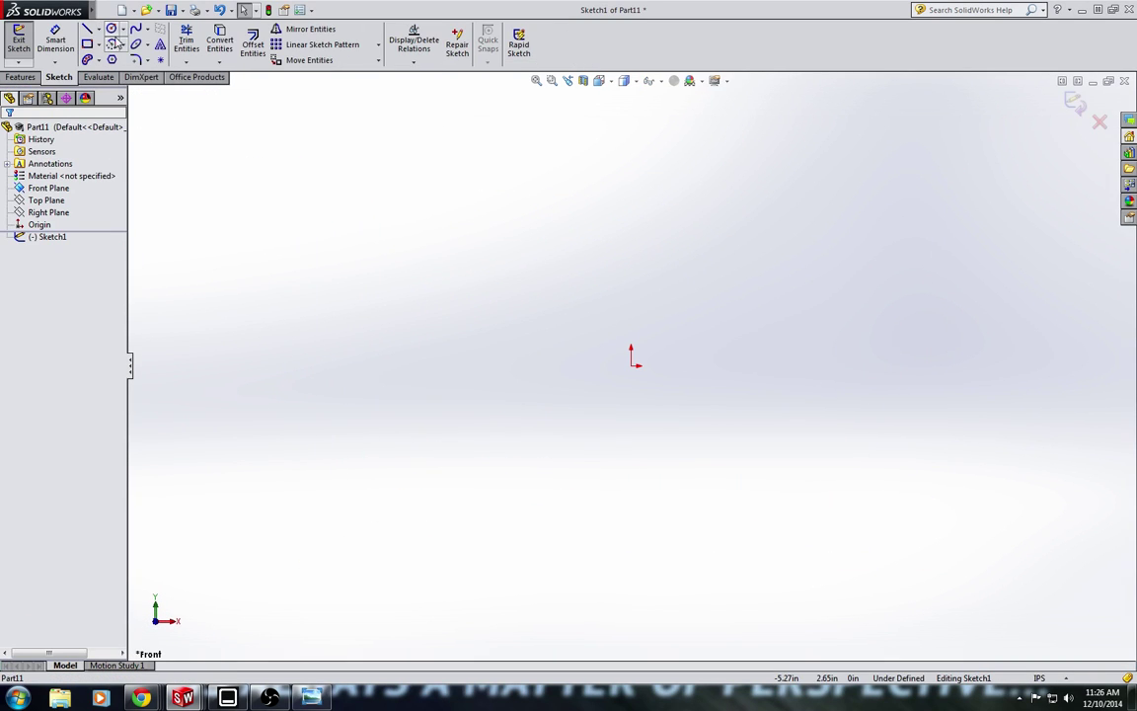
- Draw a construction circle centred on the origin and dimension it to 3.00 in diameter
left_click(90, 31)
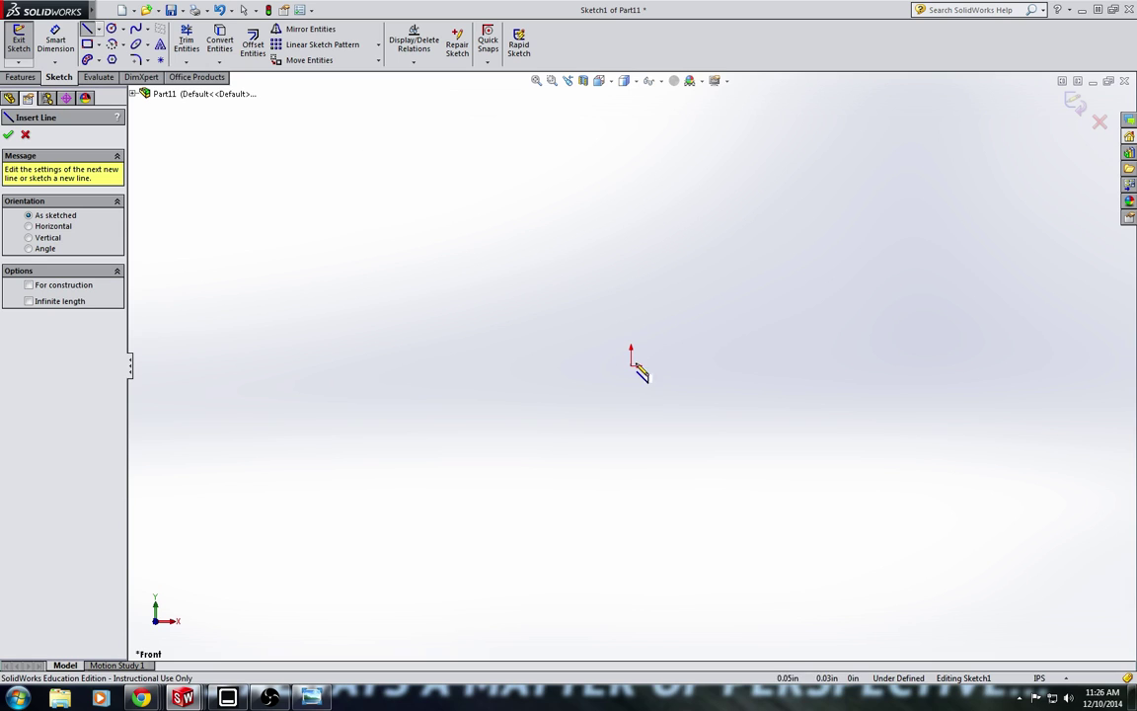
left_click(110, 29)
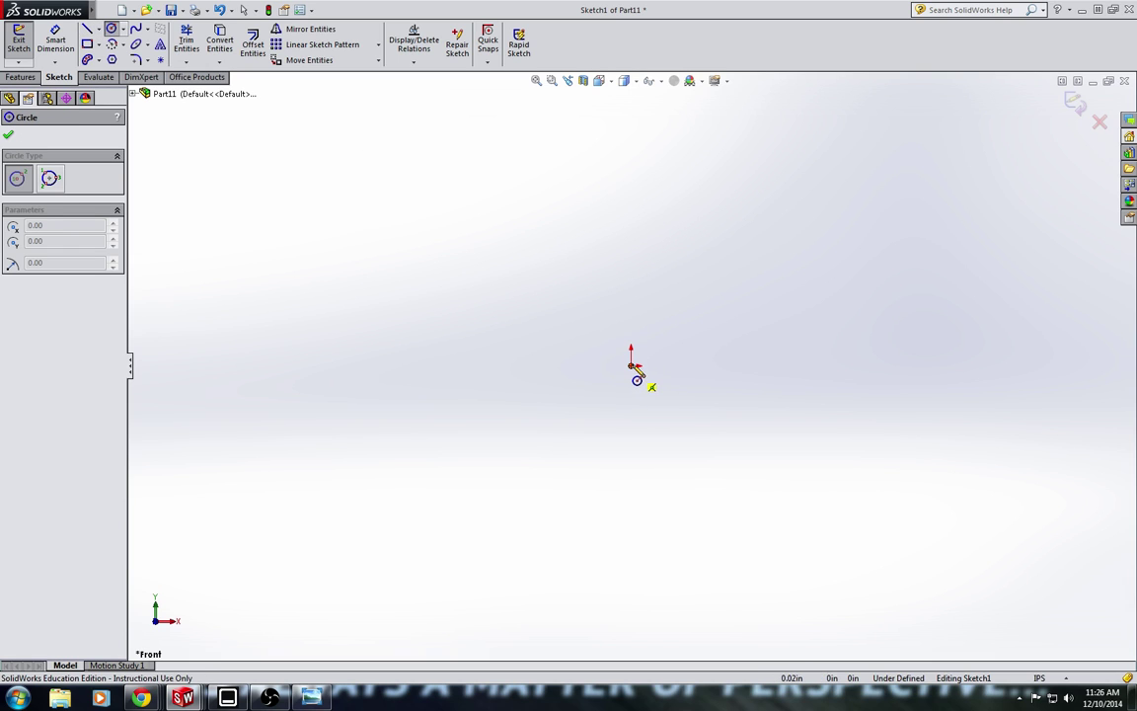
left_click(631, 363)
left_click(624, 155)
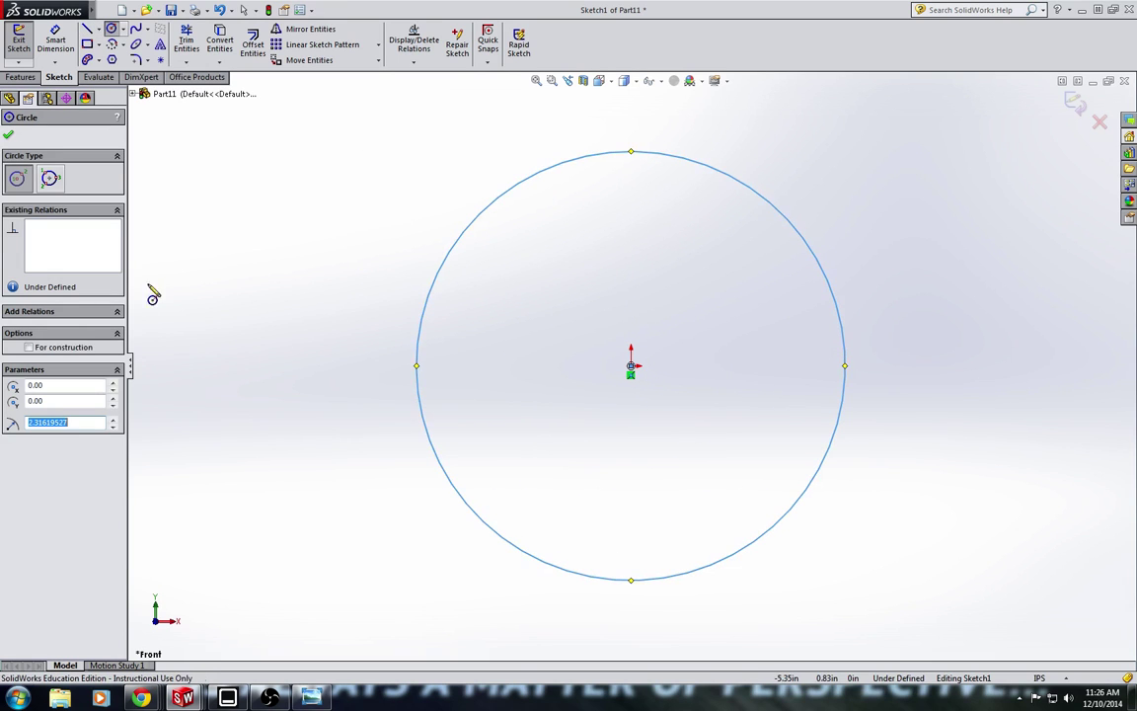
left_click(28, 347)
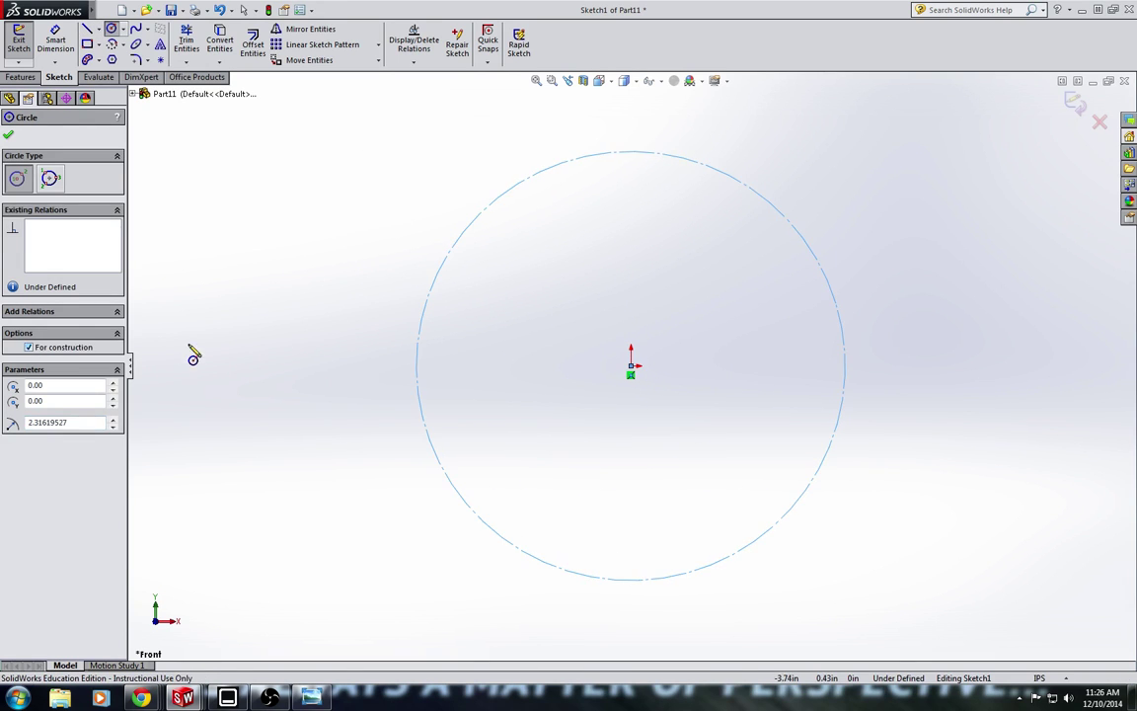
left_click(56, 41)
left_click(845, 373)
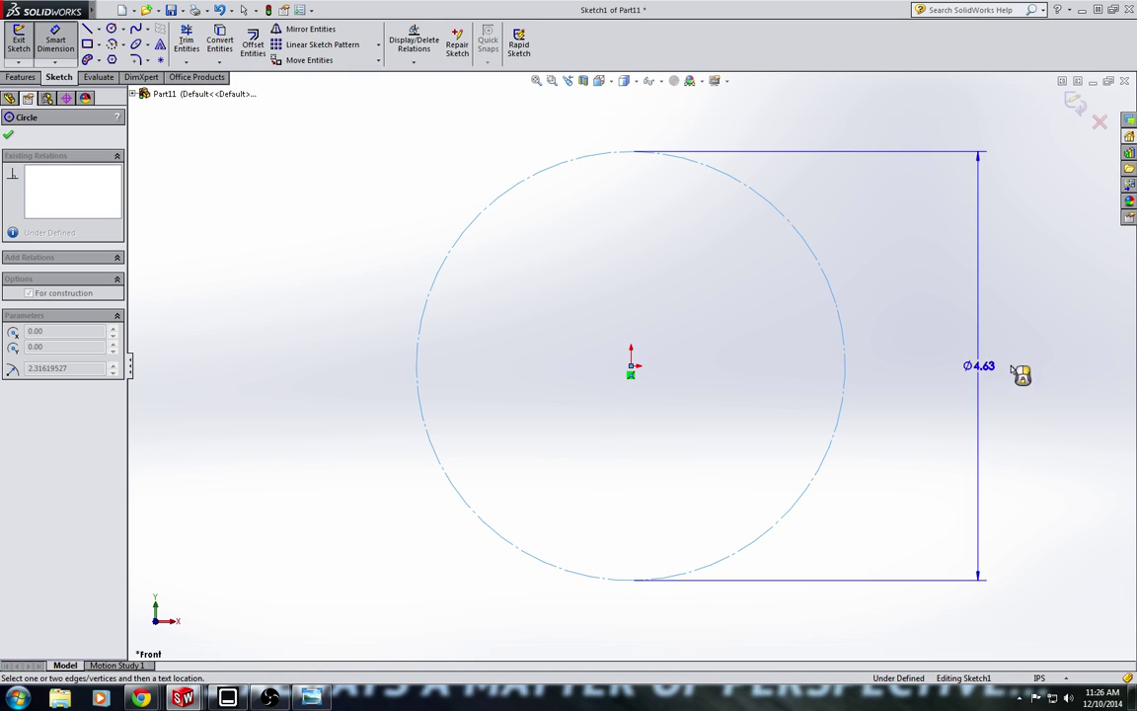
left_click(1022, 367)
type("3")
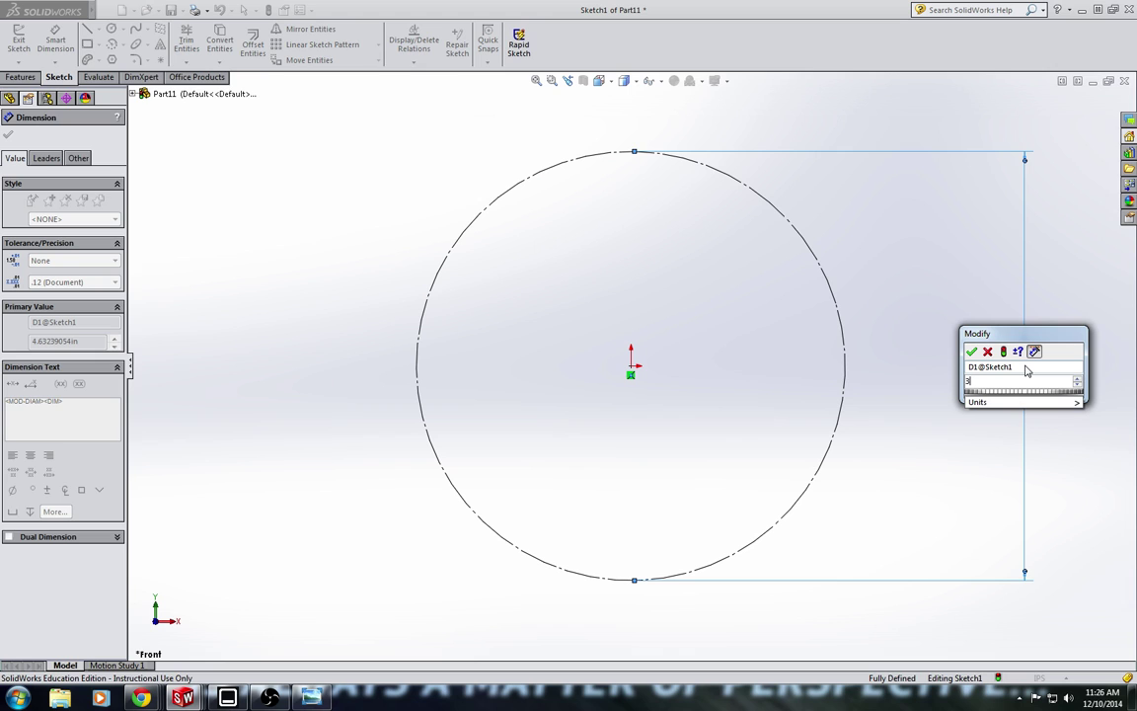
key("Return")
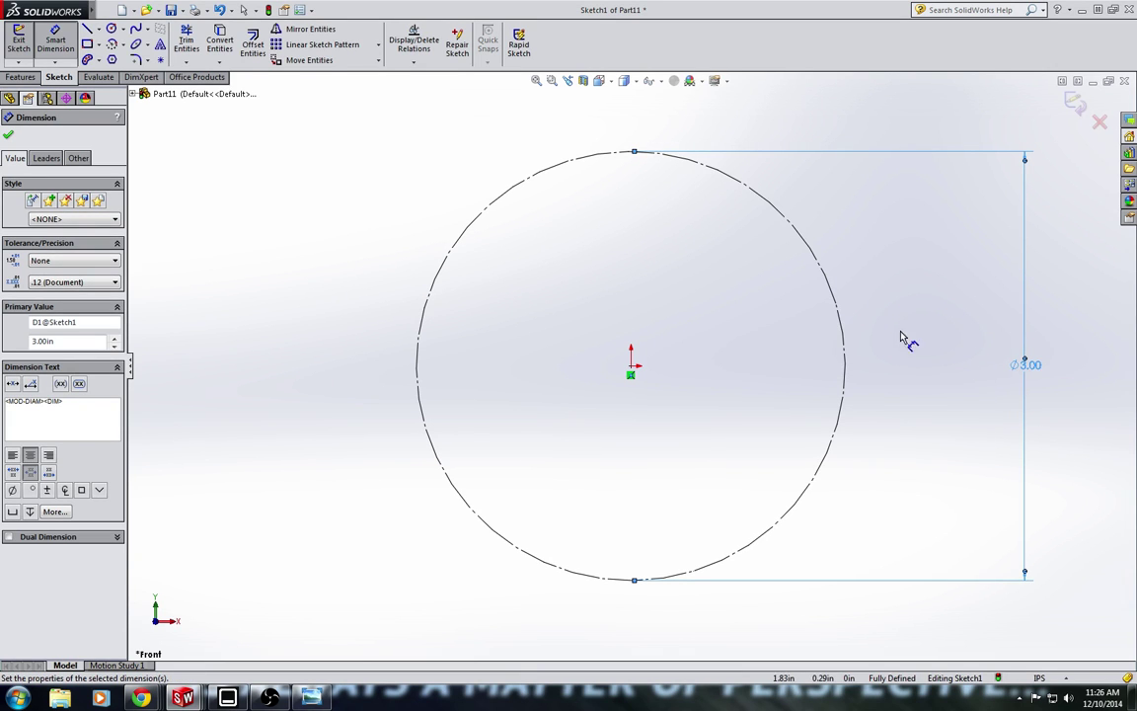
- Draw a vertical line from the circle's centre up to its top point
left_click(87, 29)
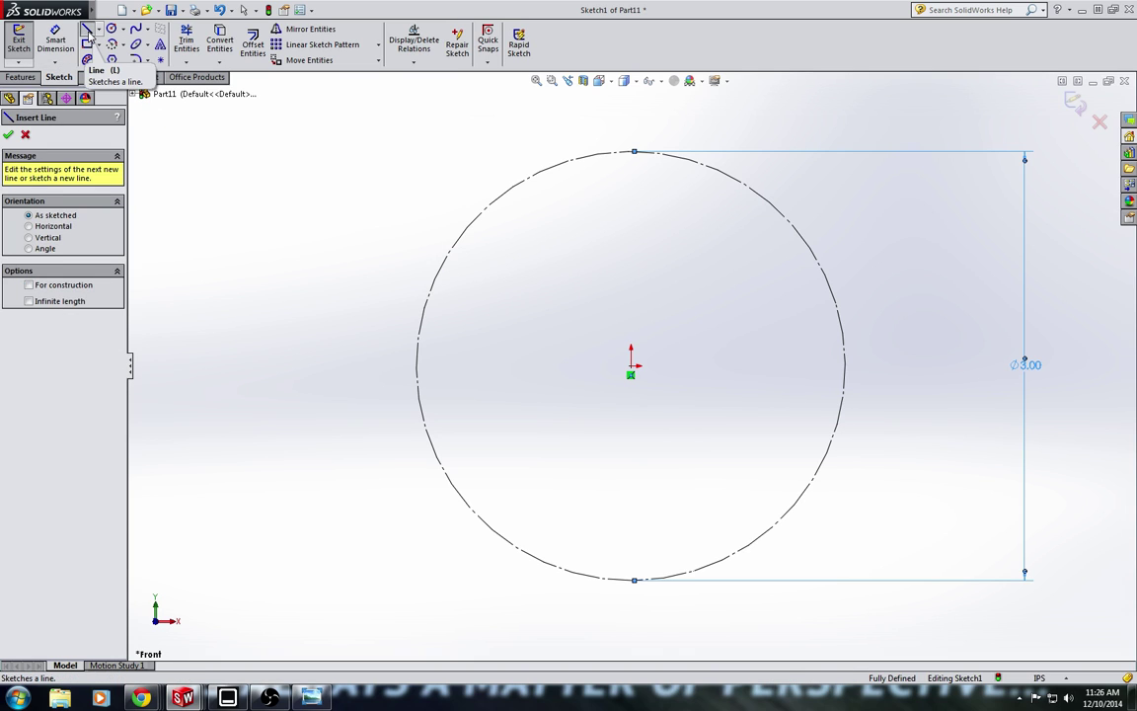
left_click(633, 368)
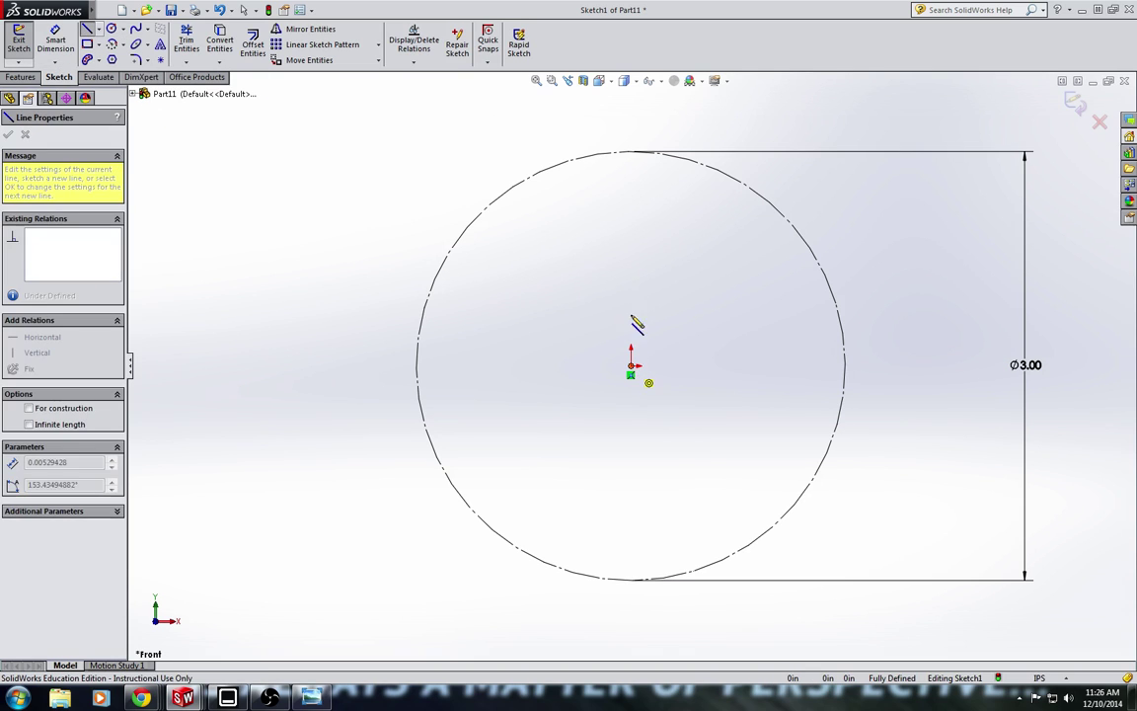
left_click(632, 153)
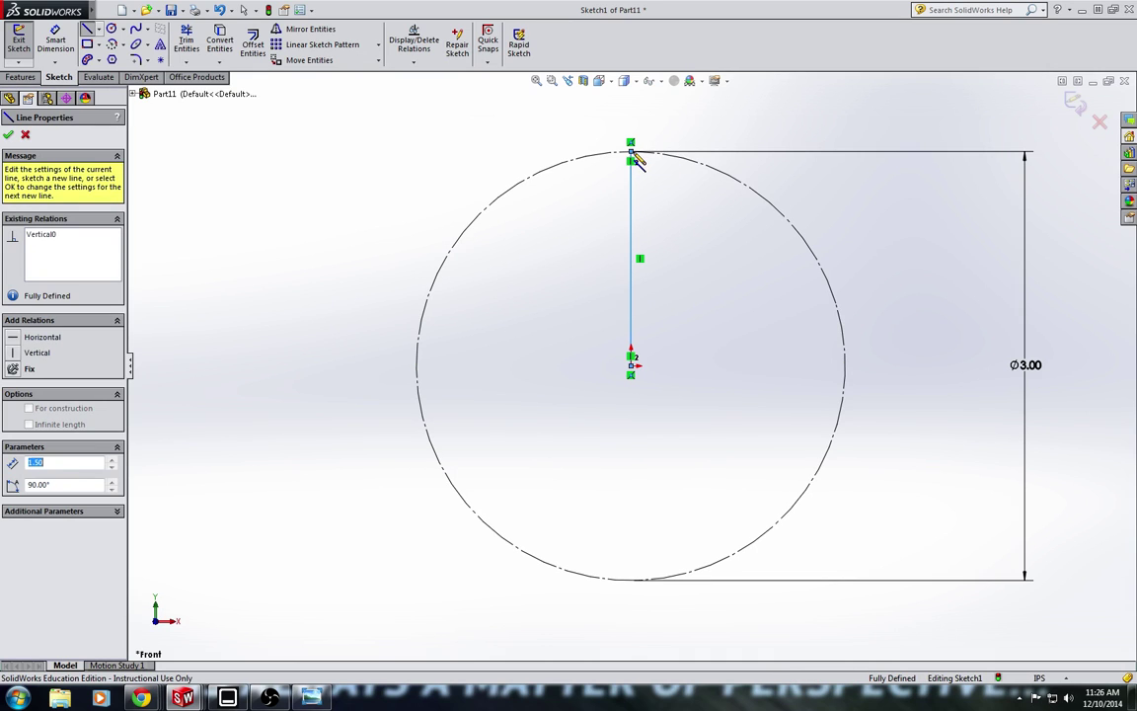
key("Escape")
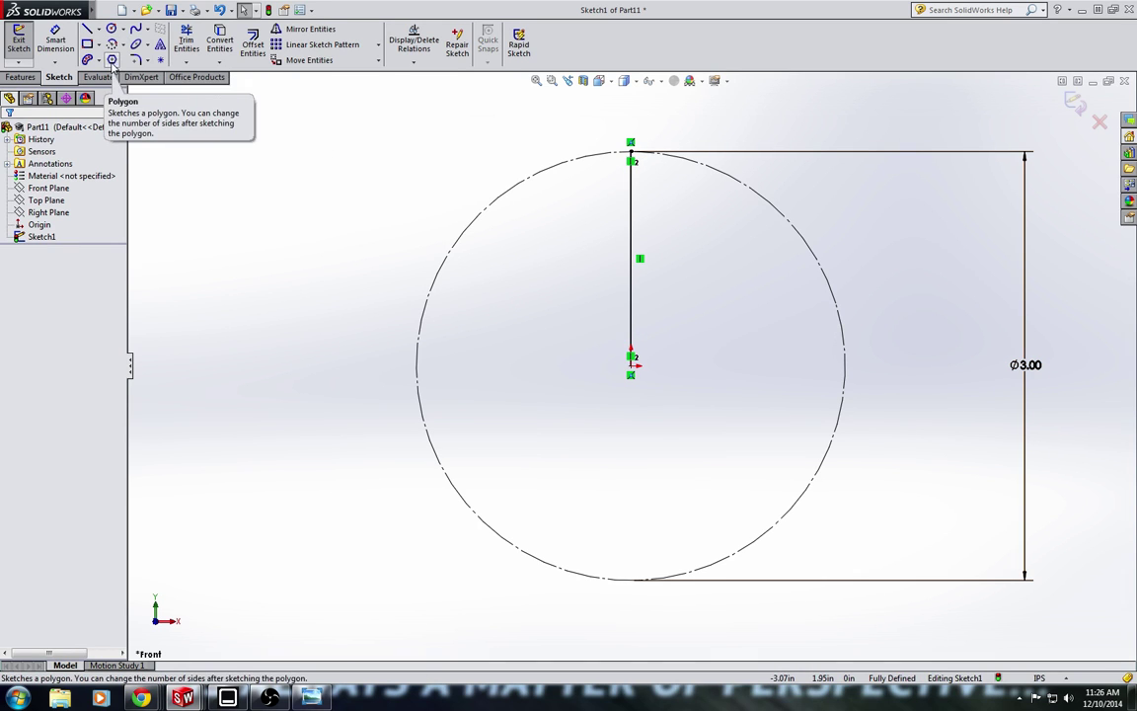
- Add a small three-point arc sweeping down-left from the circle's top point
left_click(122, 44)
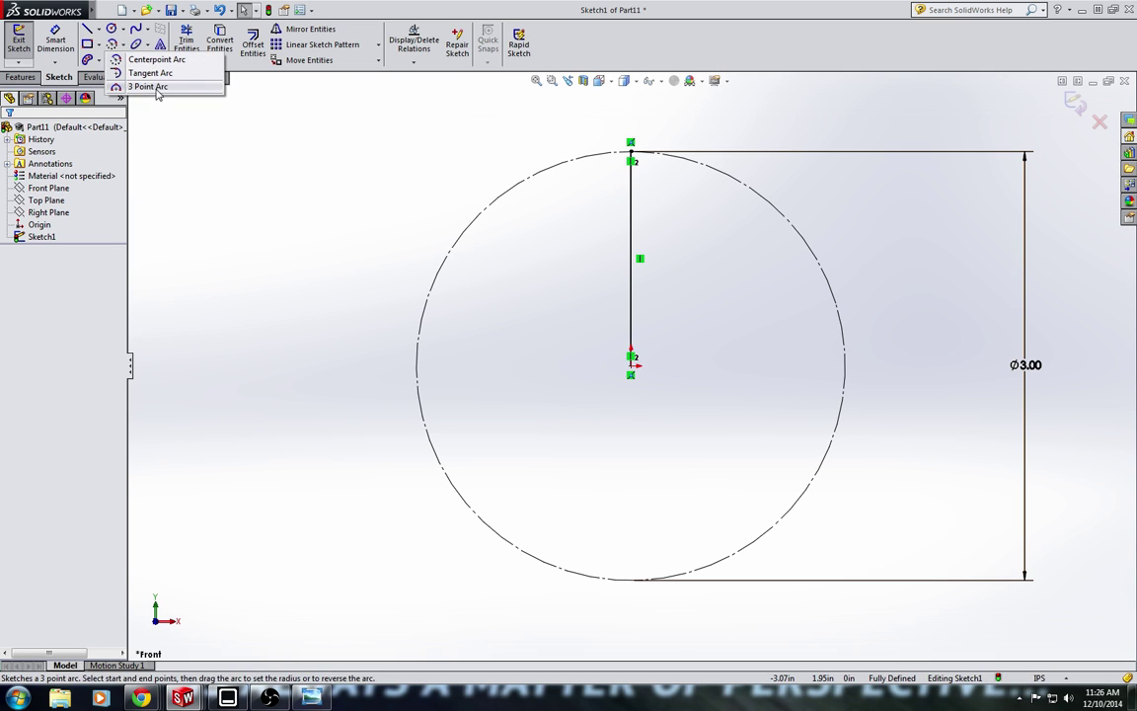
left_click(158, 60)
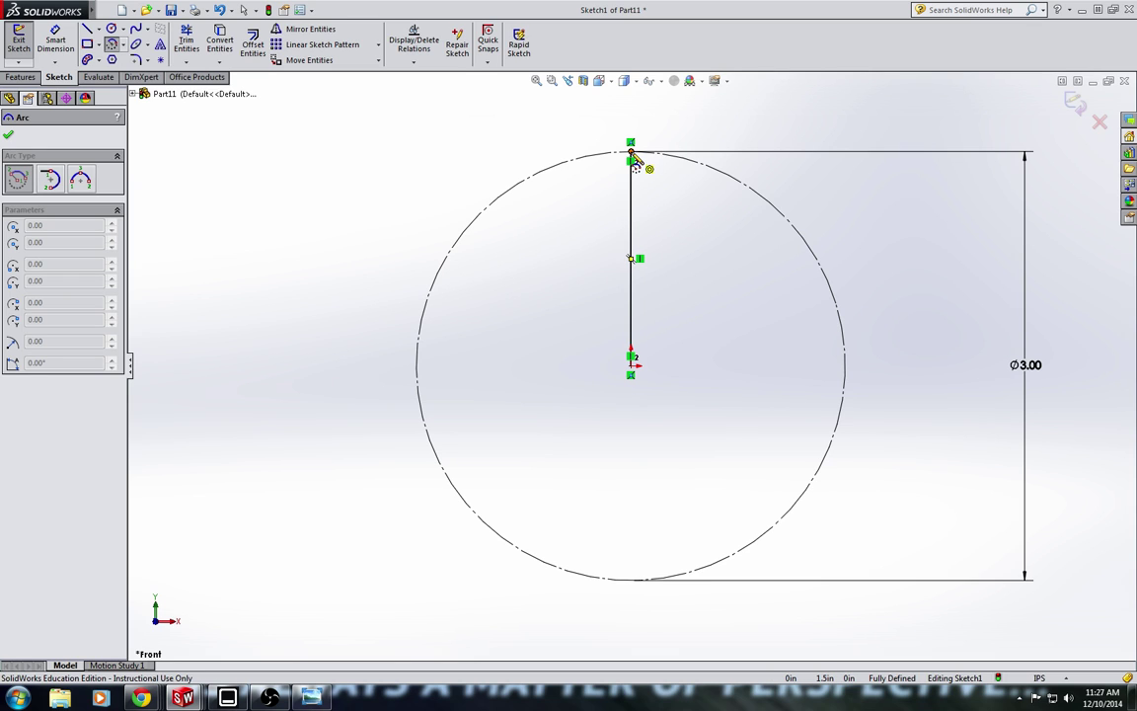
left_click(120, 44)
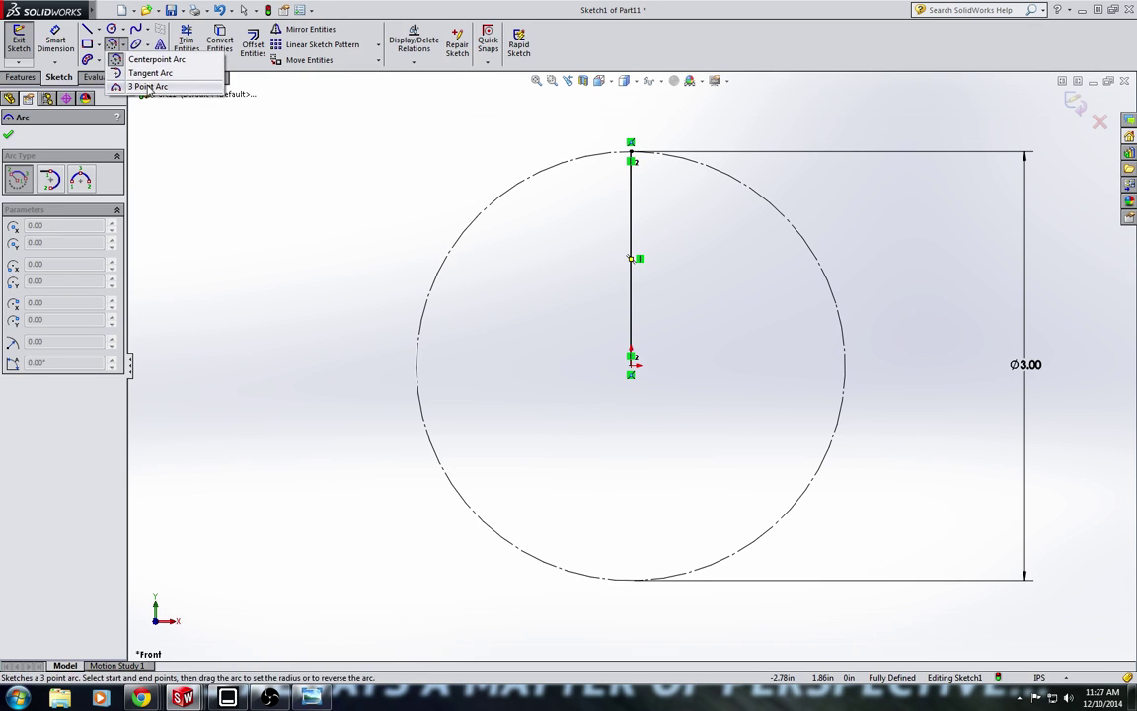
left_click(149, 87)
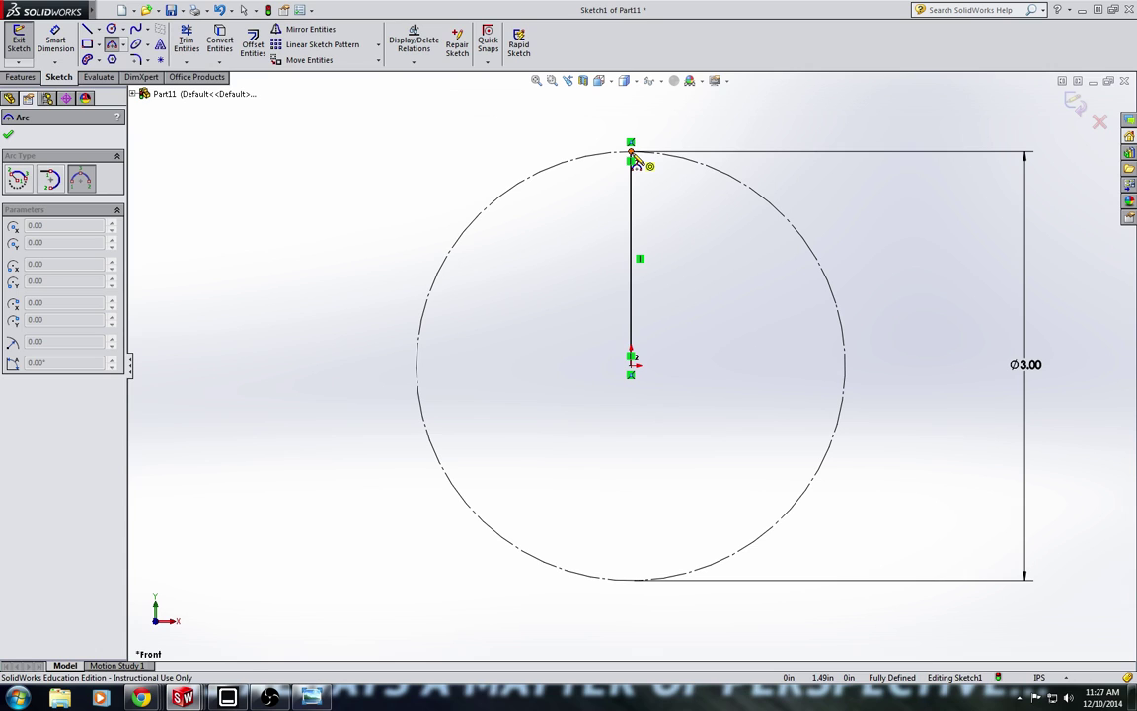
left_click(632, 153)
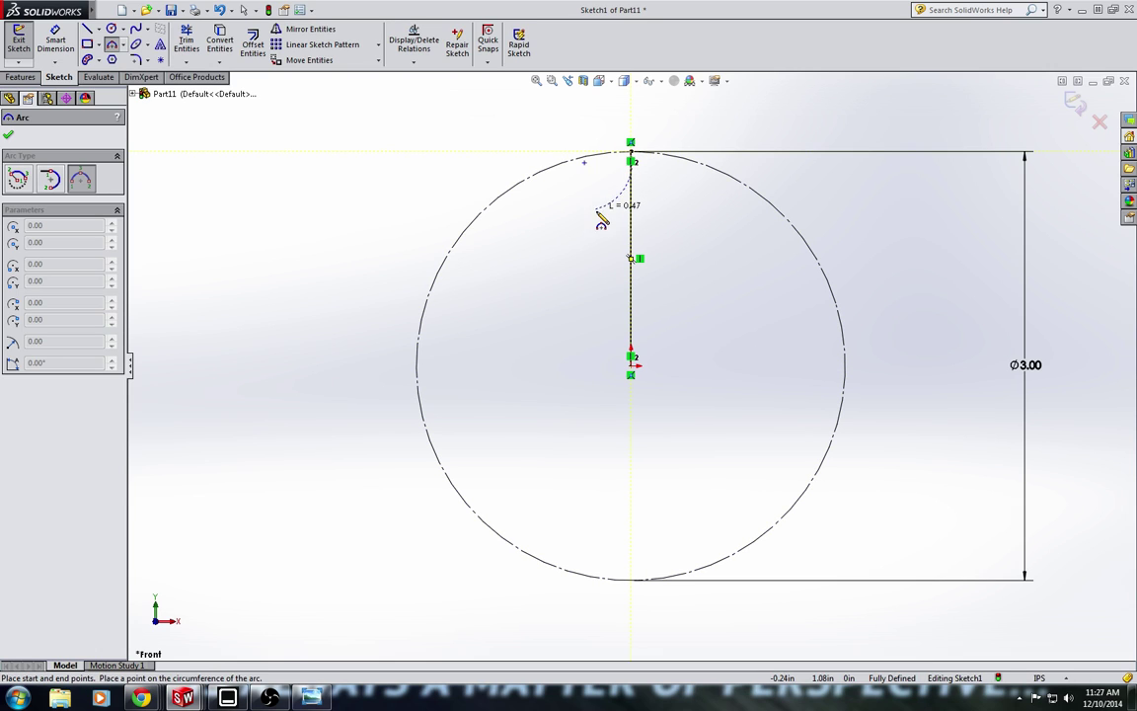
left_click(588, 186)
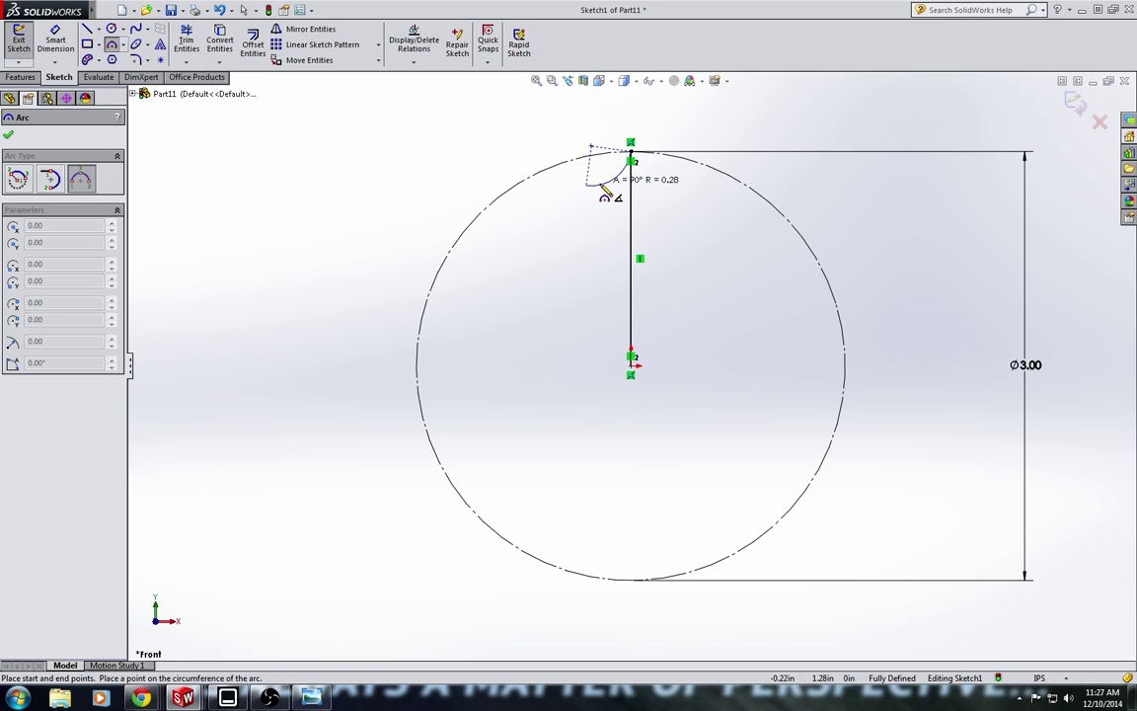
left_click(604, 195)
key("Escape")
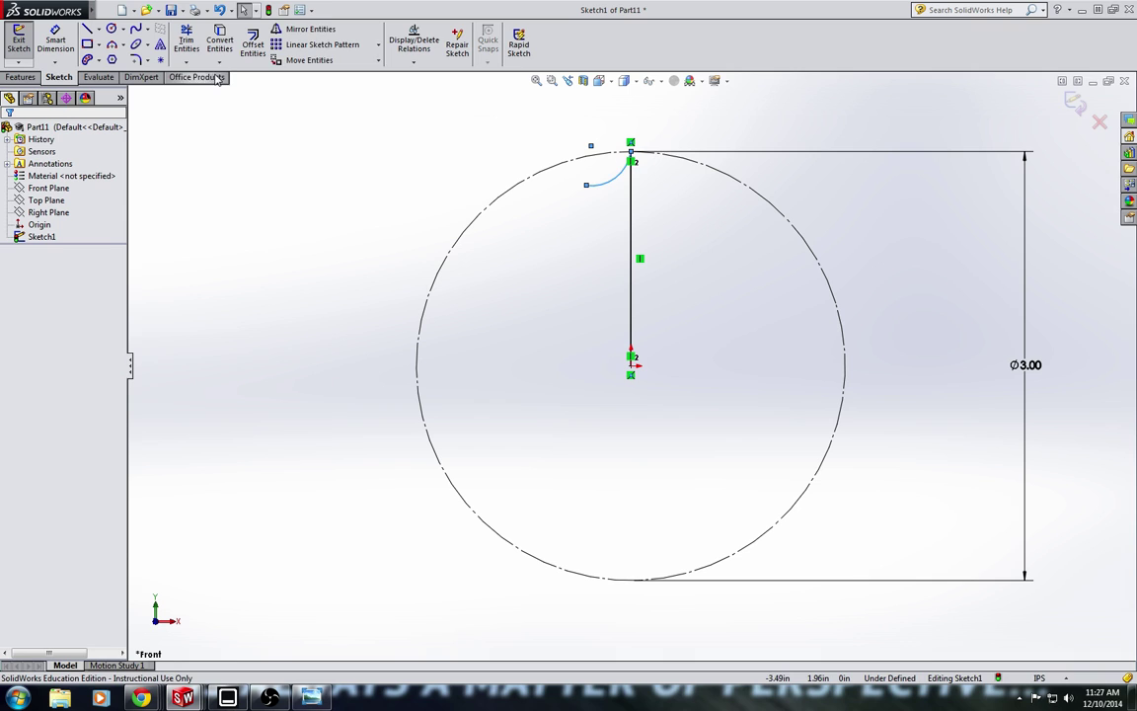
- Mirror the small top arc across the vertical line
left_click(326, 33)
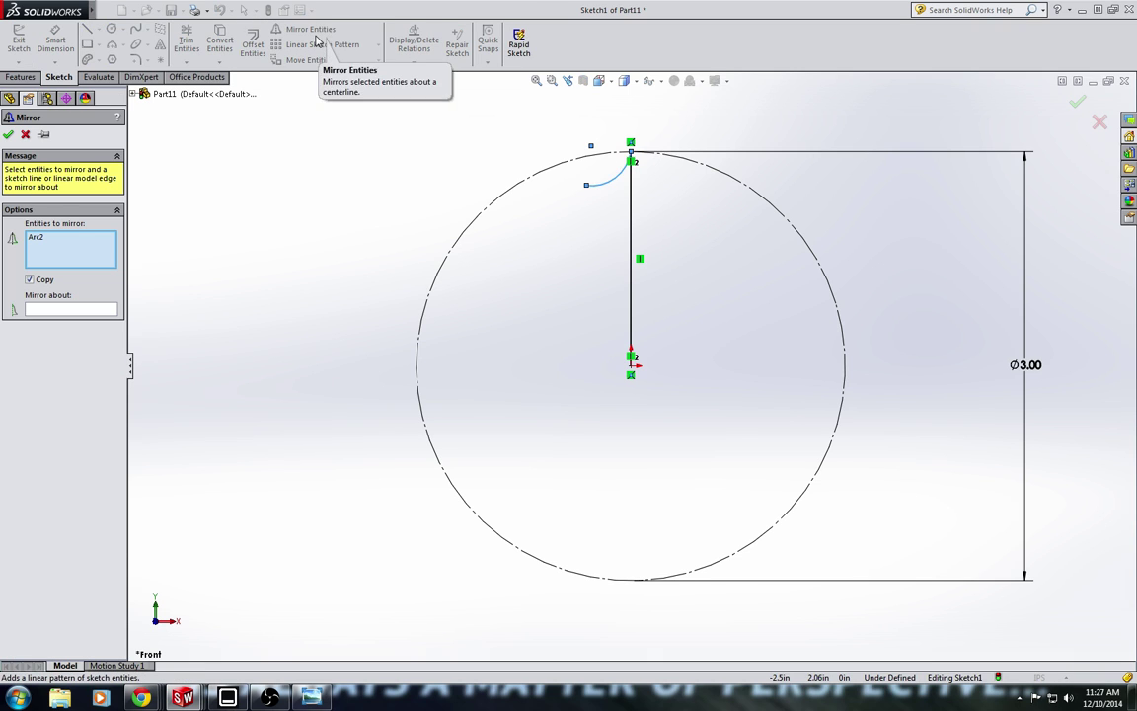
left_click(54, 312)
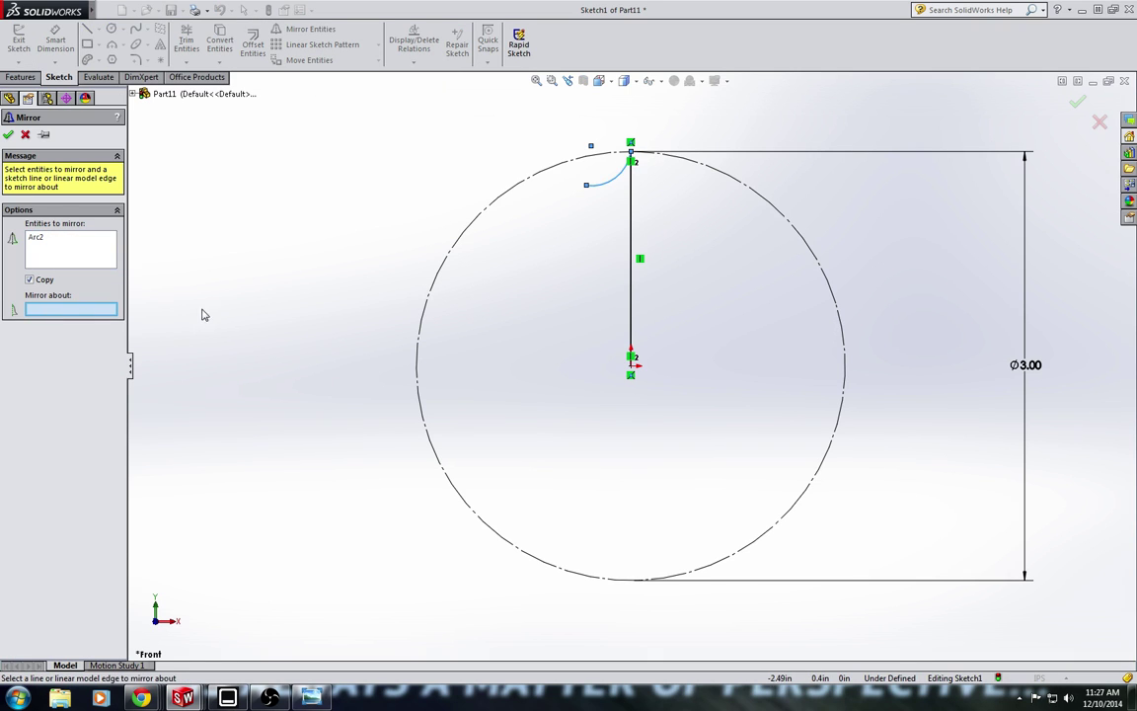
left_click(632, 263)
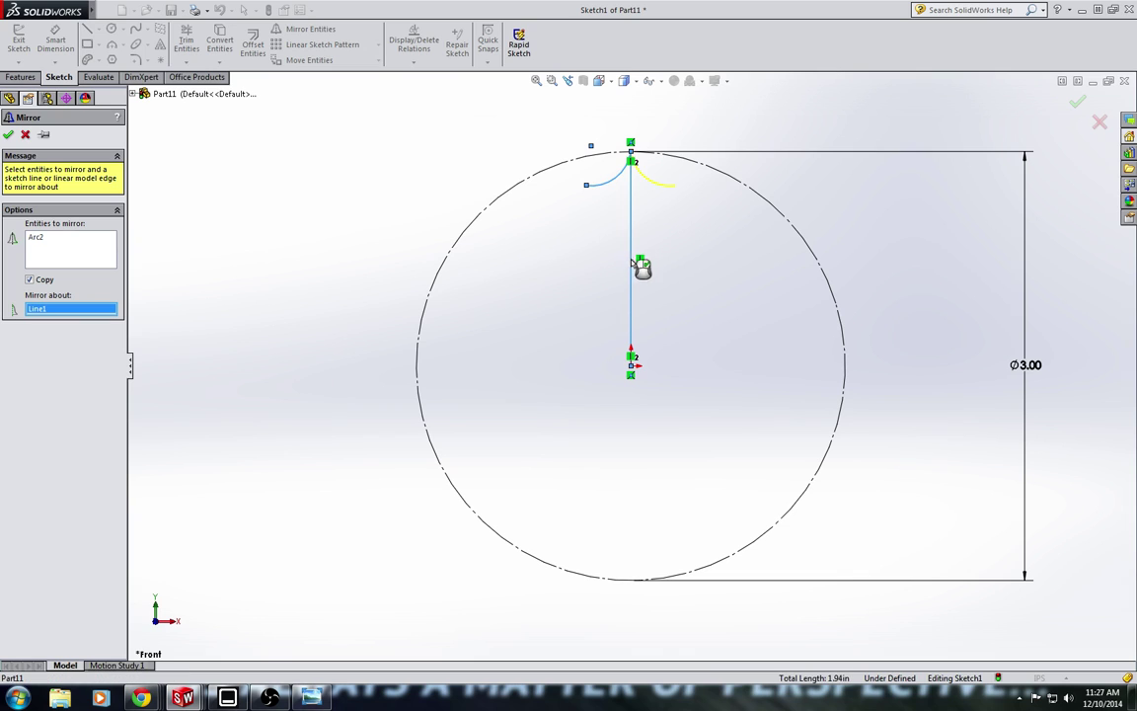
left_click(8, 136)
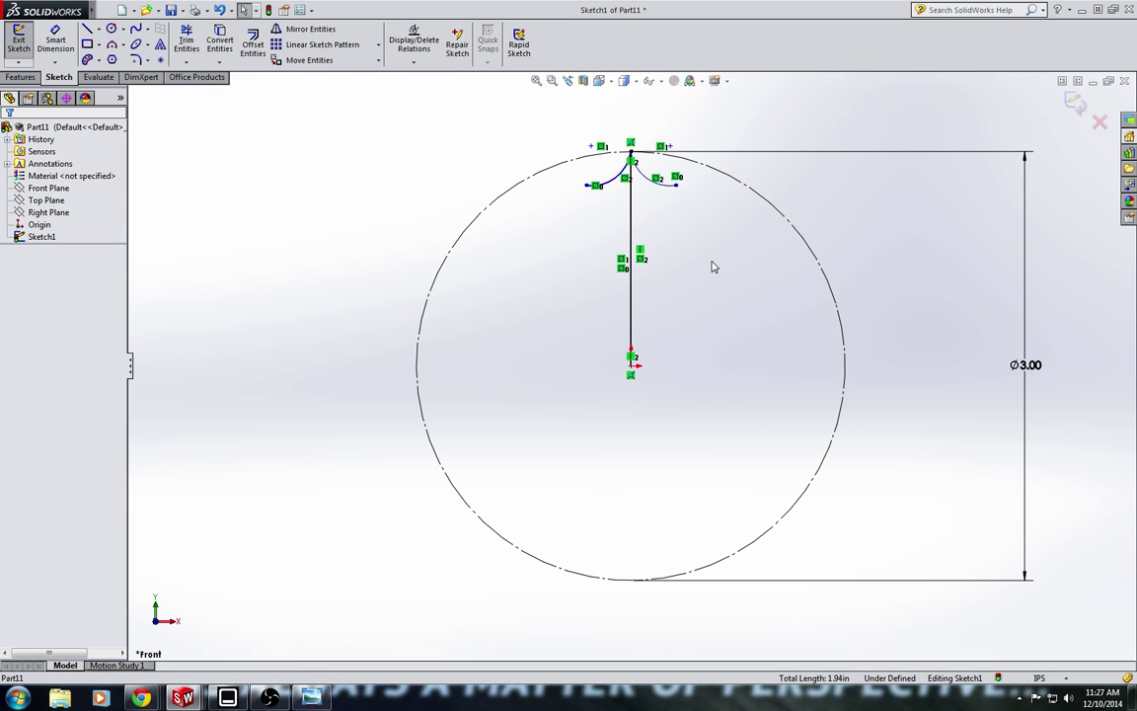
- Draw a larger three-point arc left of the vertical line and mirror it to the right
left_click(122, 44)
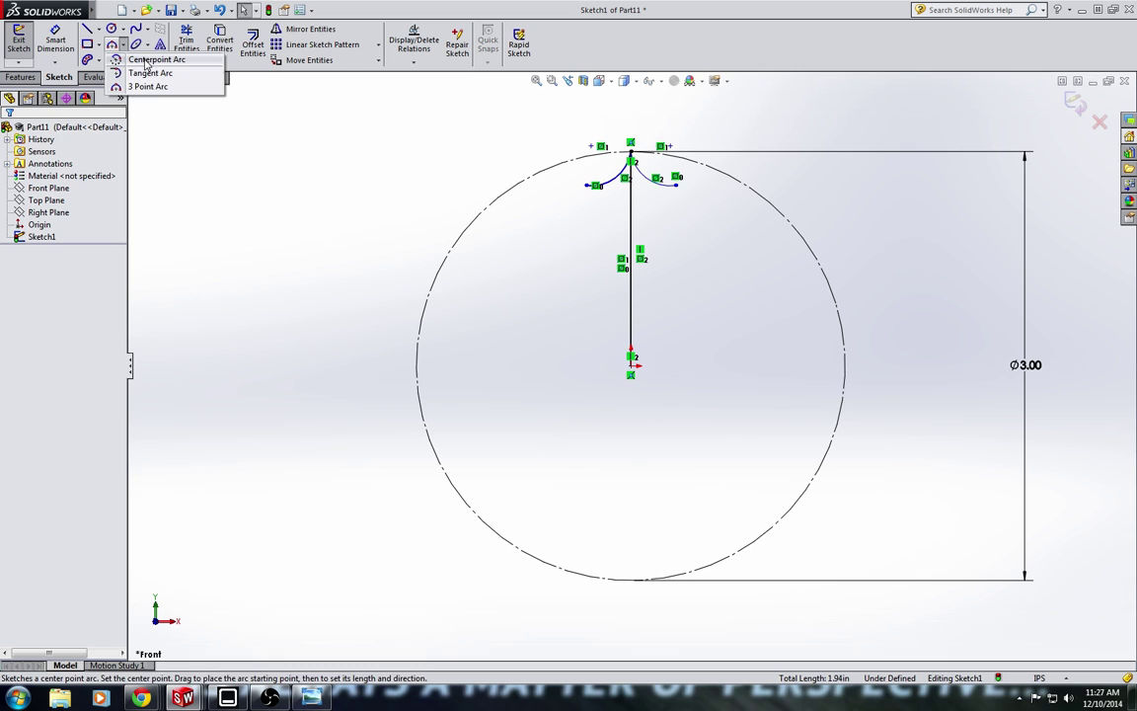
left_click(138, 87)
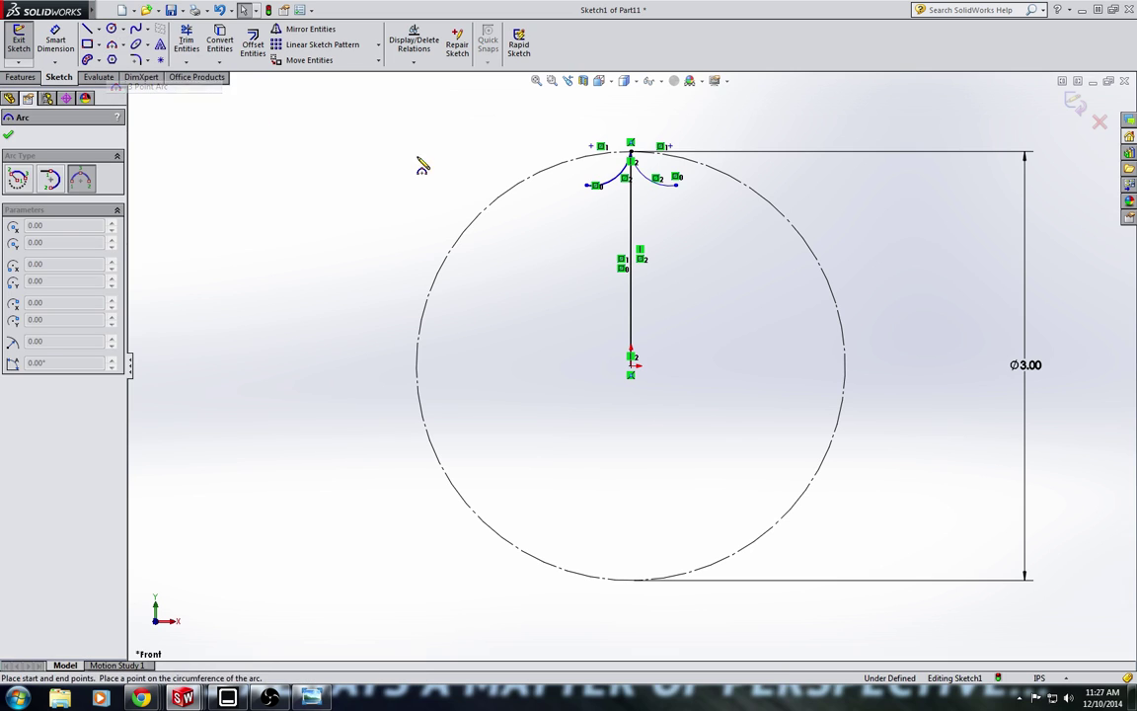
left_click(639, 225)
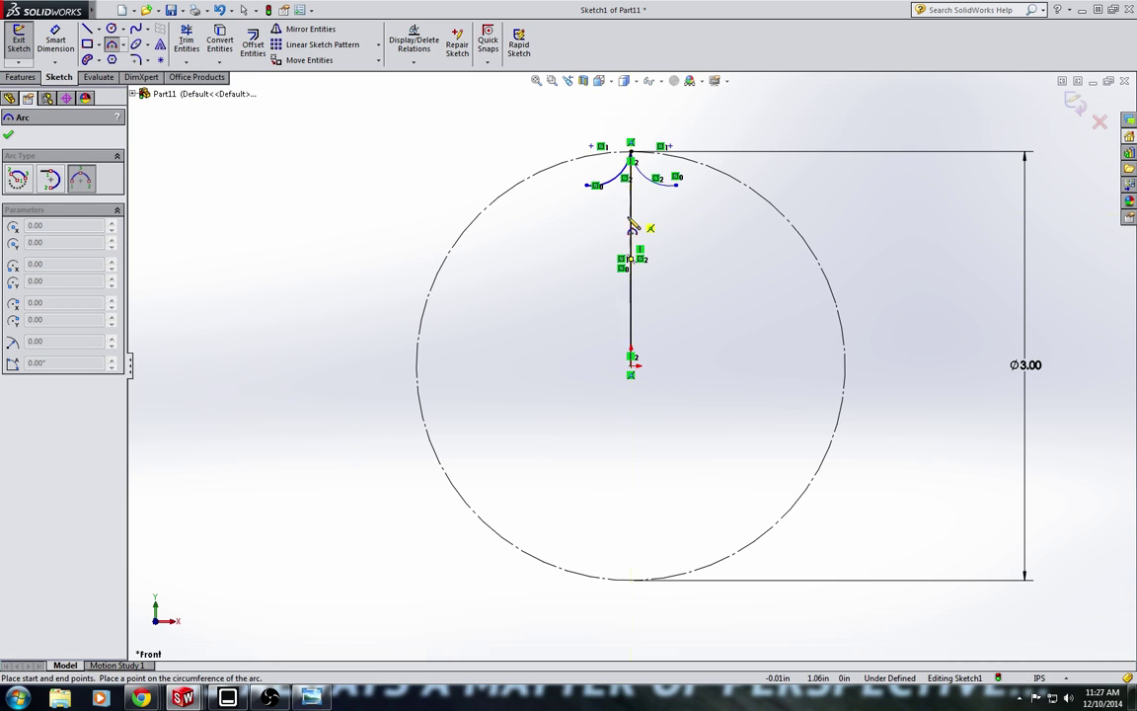
left_click(550, 210)
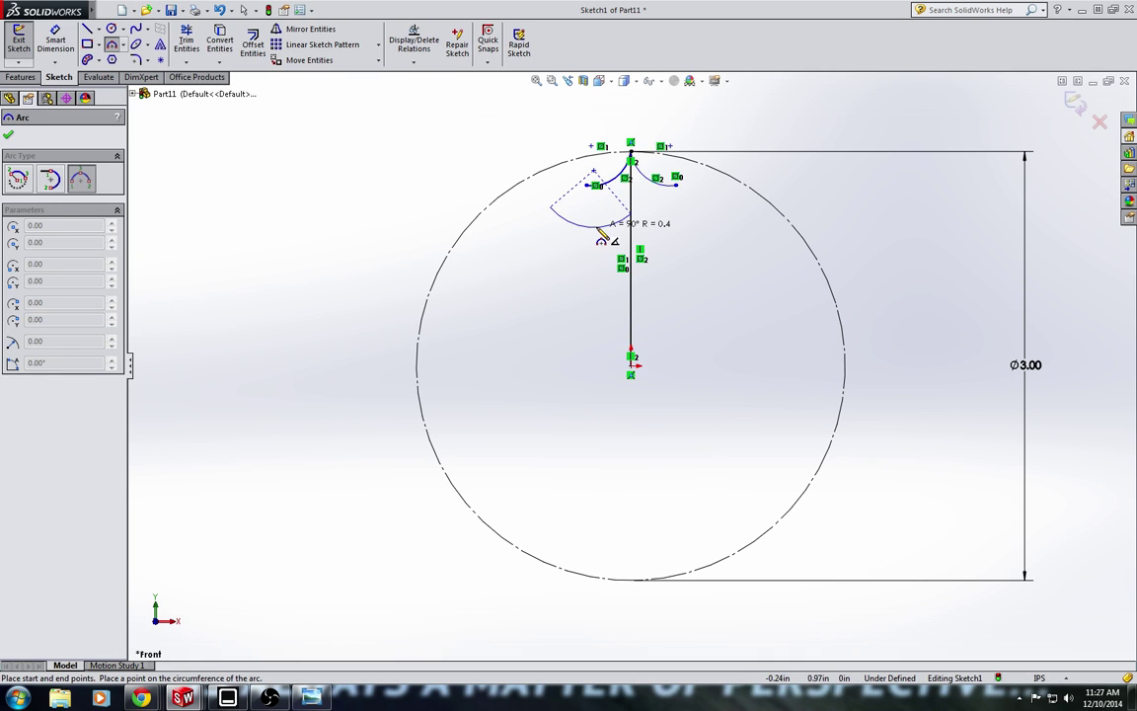
left_click(599, 230)
left_click(338, 32)
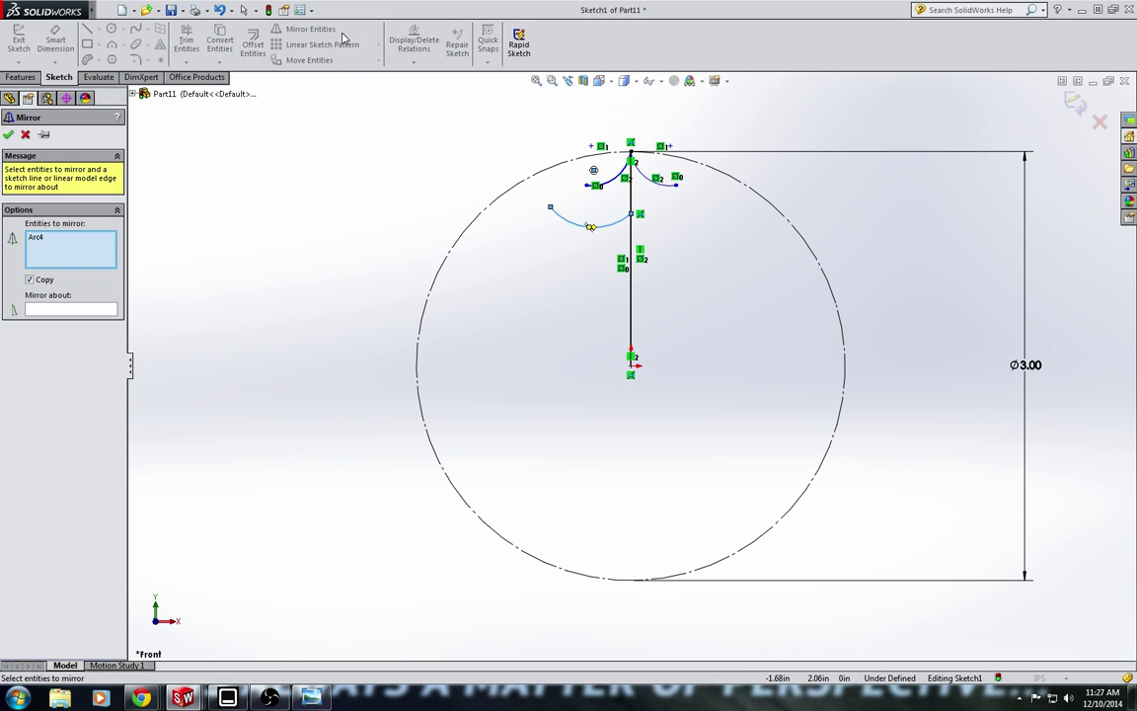
left_click(59, 309)
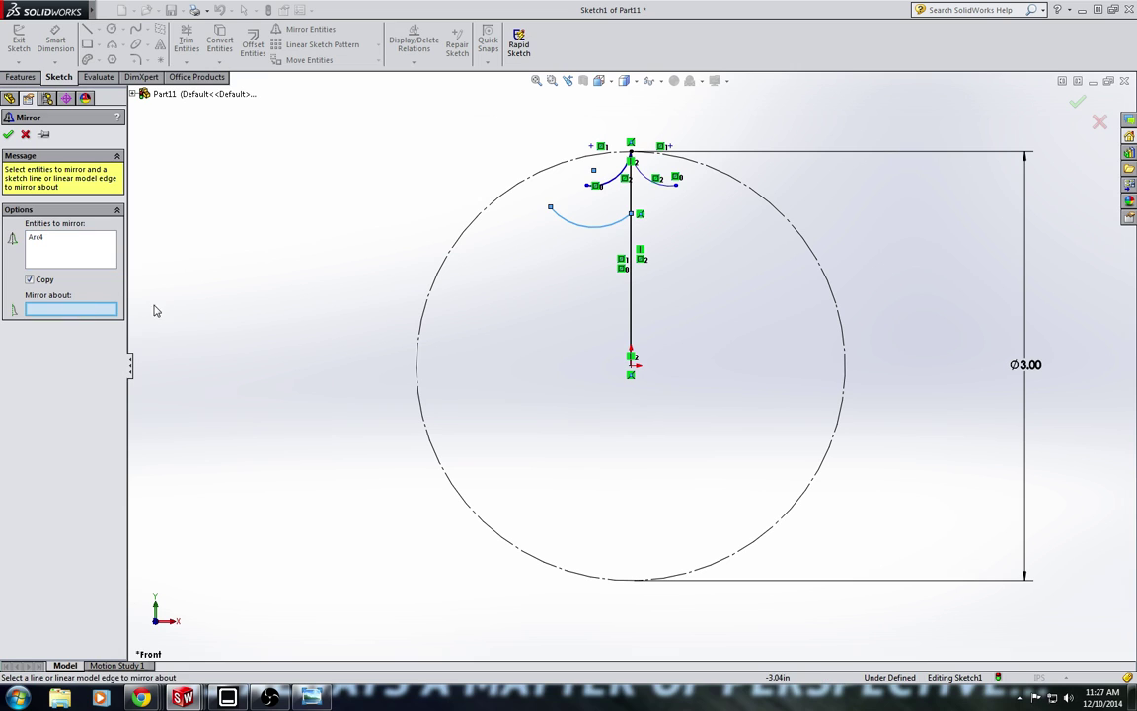
left_click(630, 240)
left_click(9, 133)
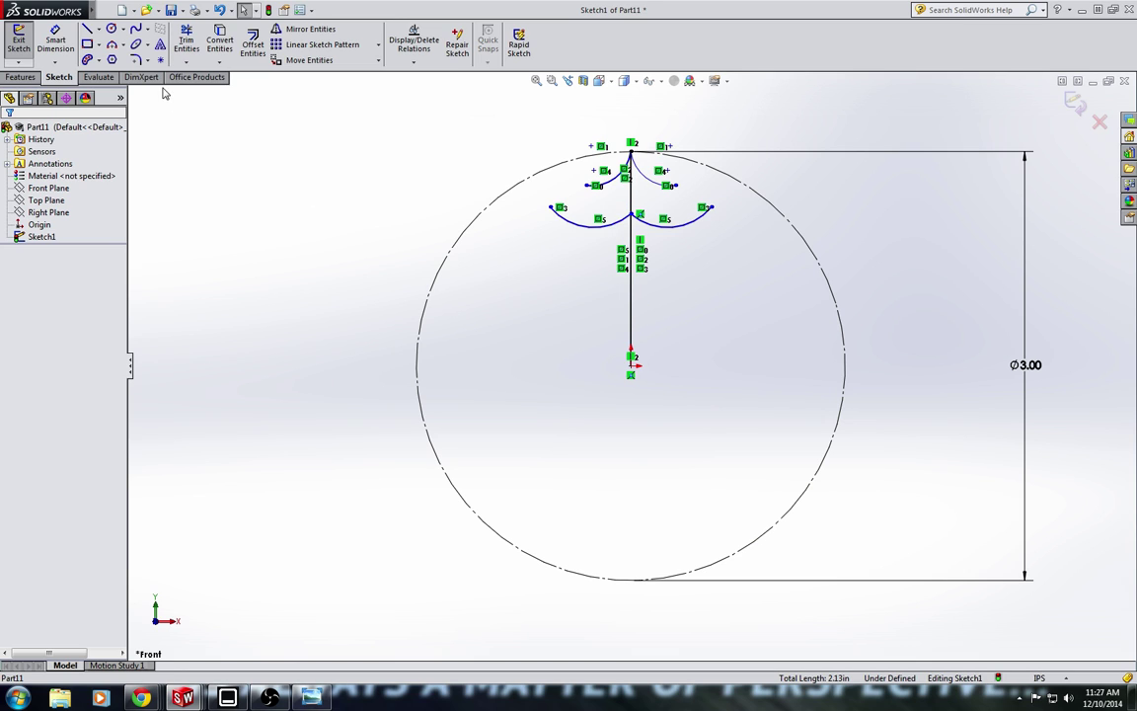
- Draw the largest three-point arc curving up-left from low on the vertical line
left_click(123, 46)
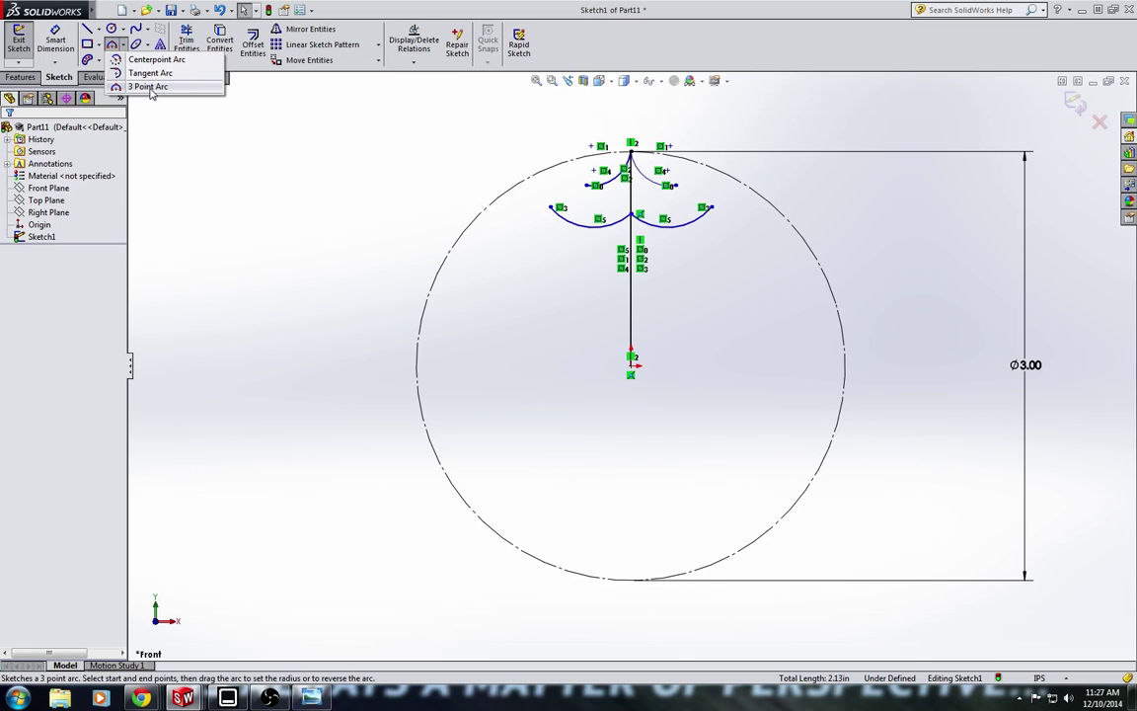
left_click(148, 87)
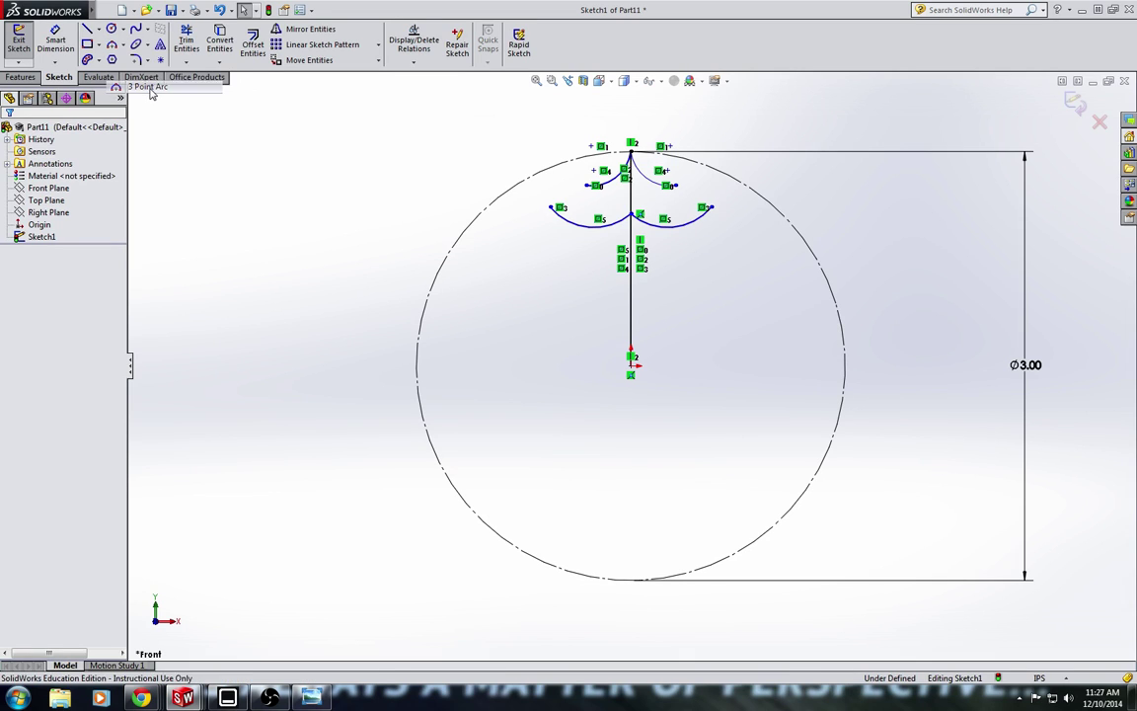
left_click(630, 287)
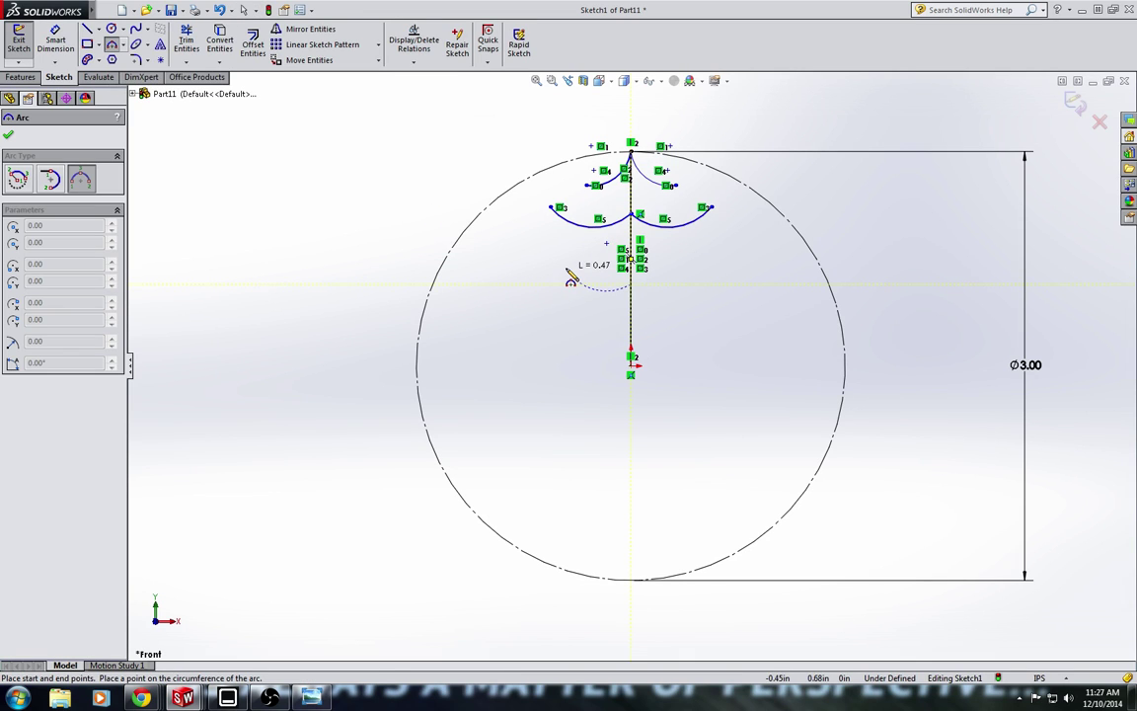
left_click(524, 213)
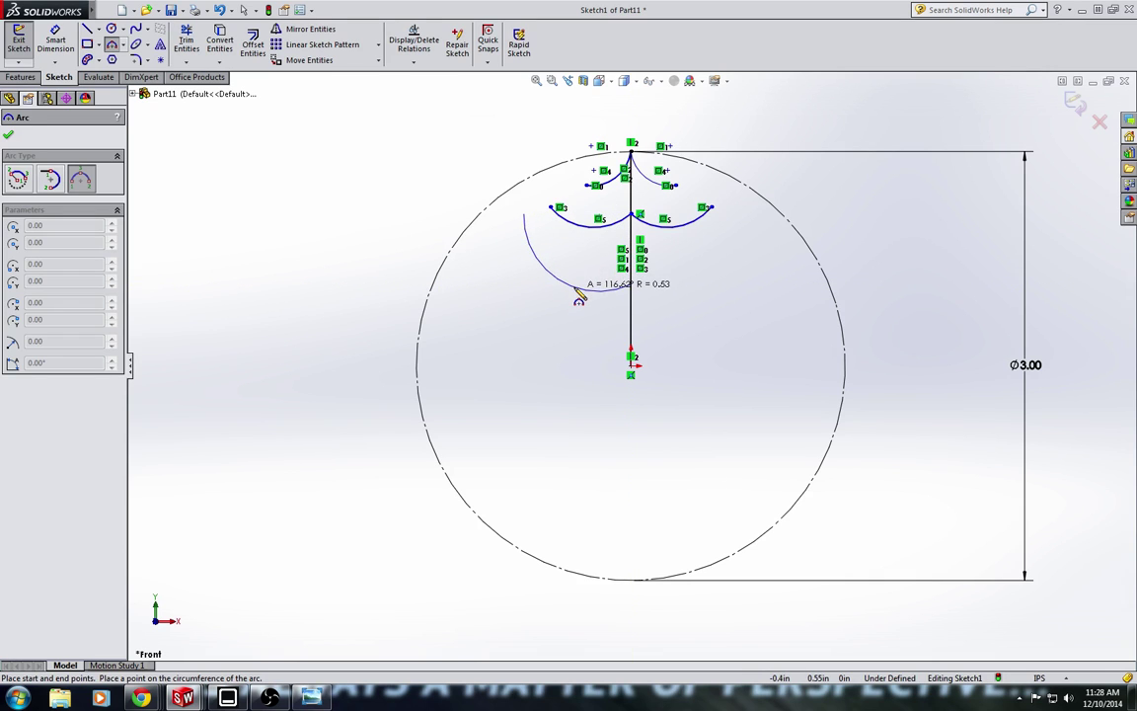
left_click(583, 285)
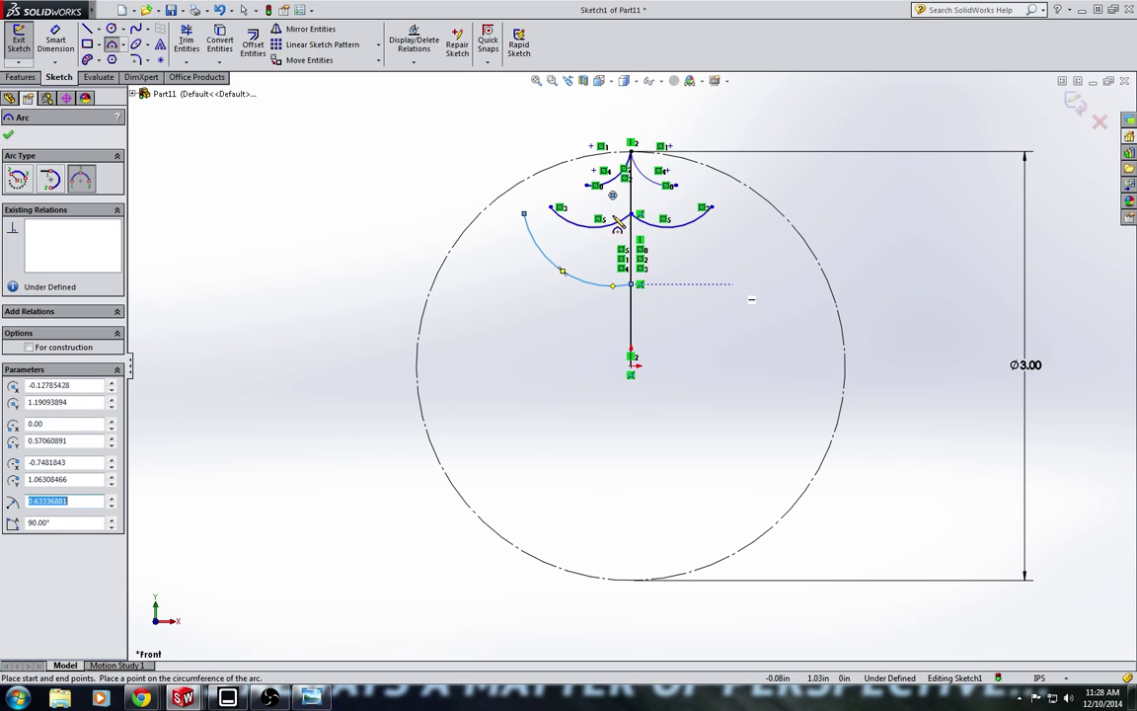
left_click(306, 28)
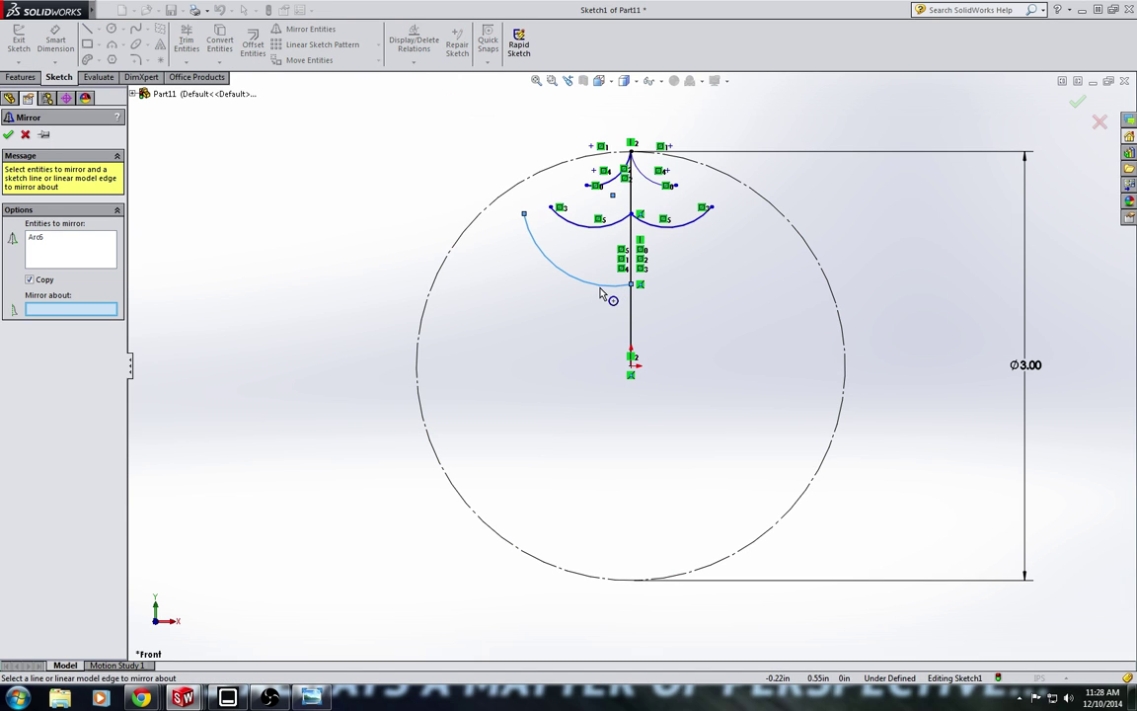
- Mirror the largest arc across the vertical line, then drag the barb tips to reshape them
left_click(632, 233)
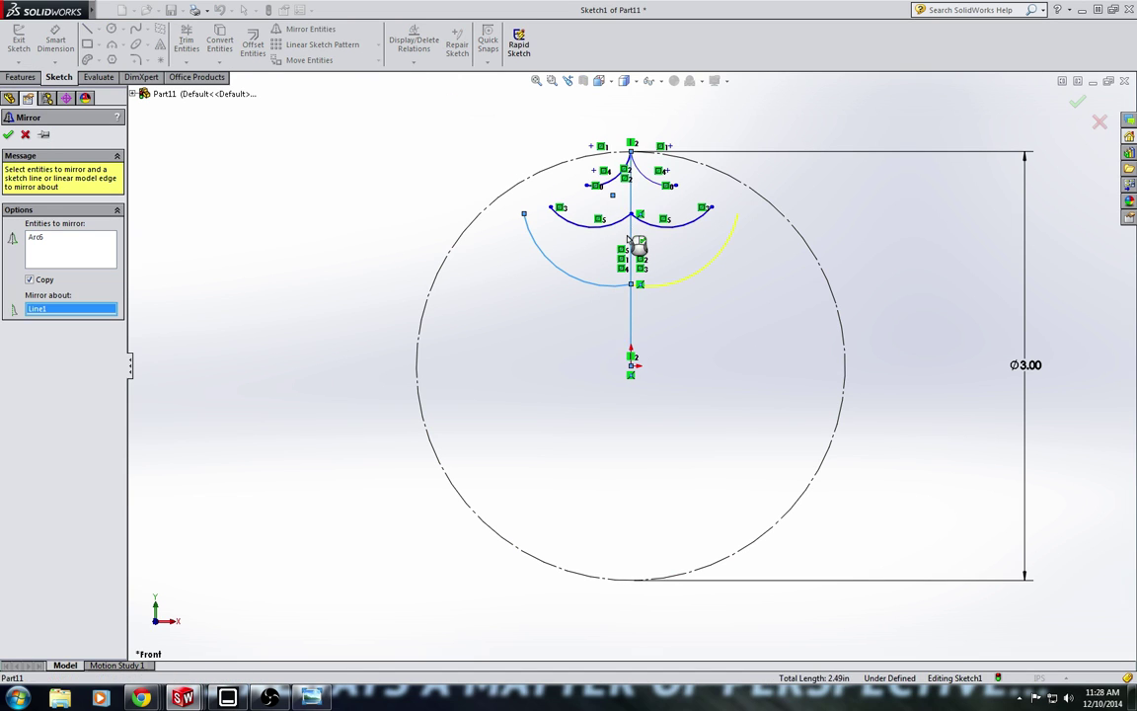
left_click(8, 135)
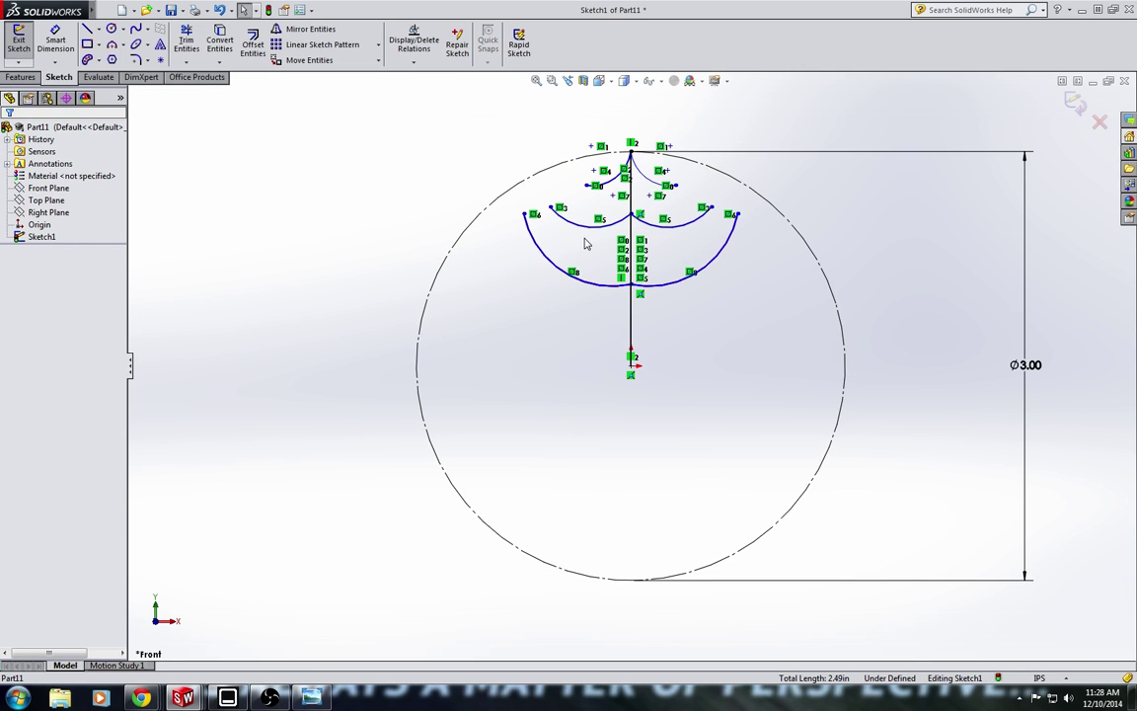
left_click(524, 215)
left_click_drag(524, 215, 526, 236)
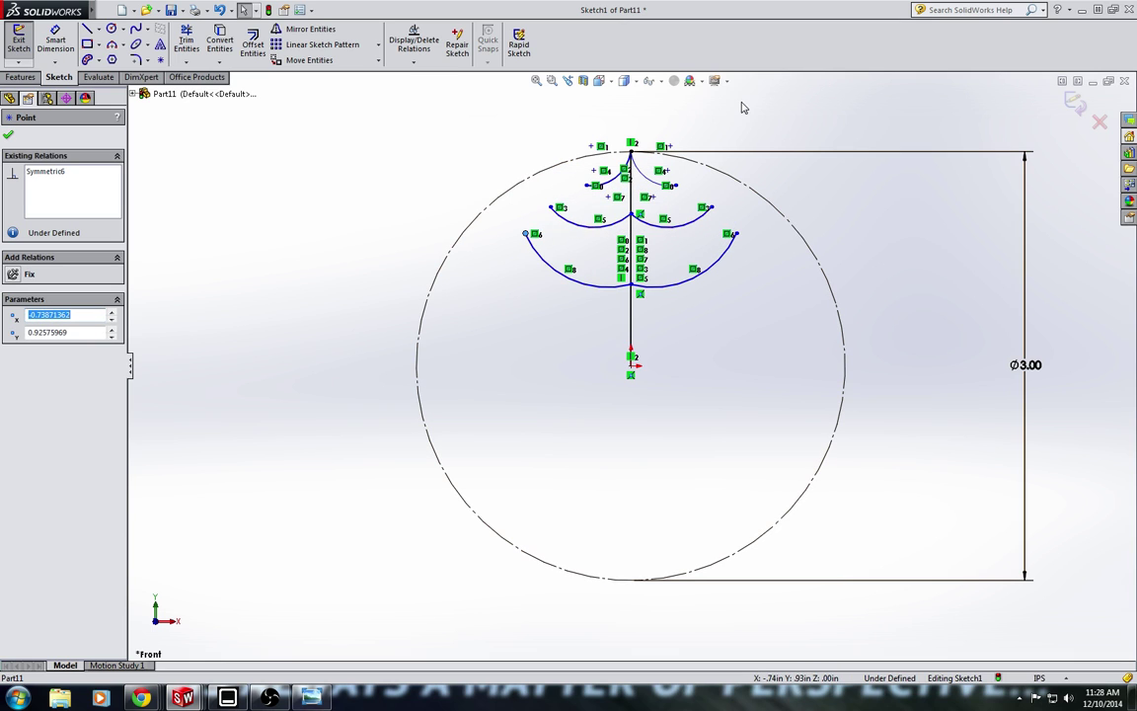
mouse_move(588, 185)
left_mouse_down()
mouse_move(553, 163)
mouse_move(524, 163)
mouse_move(574, 170)
left_mouse_up()
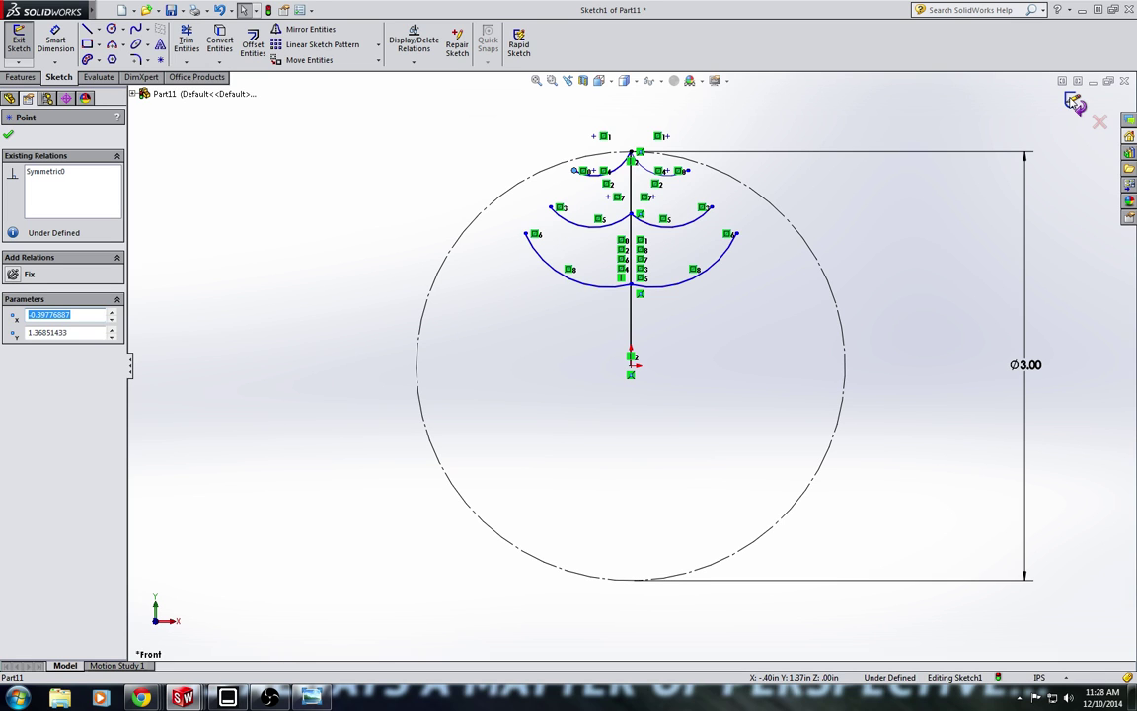
- Exit the branch sketch and start an Extruded Boss/Base with Thin Feature enabled
left_click(1075, 103)
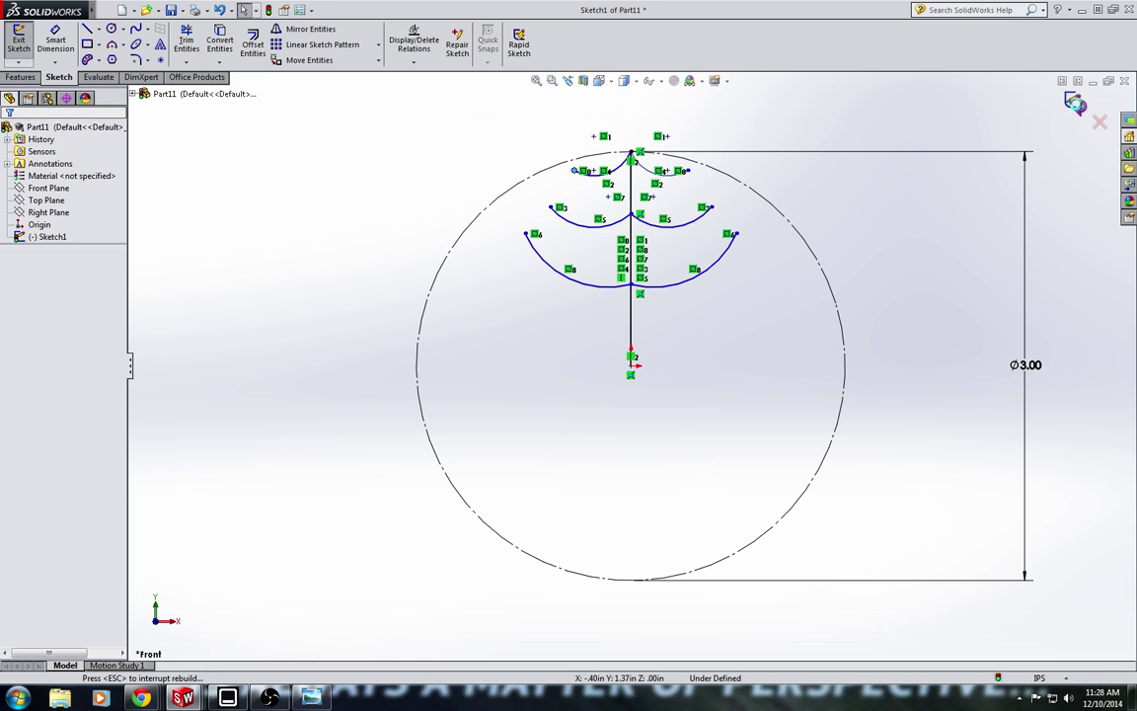
key("e")
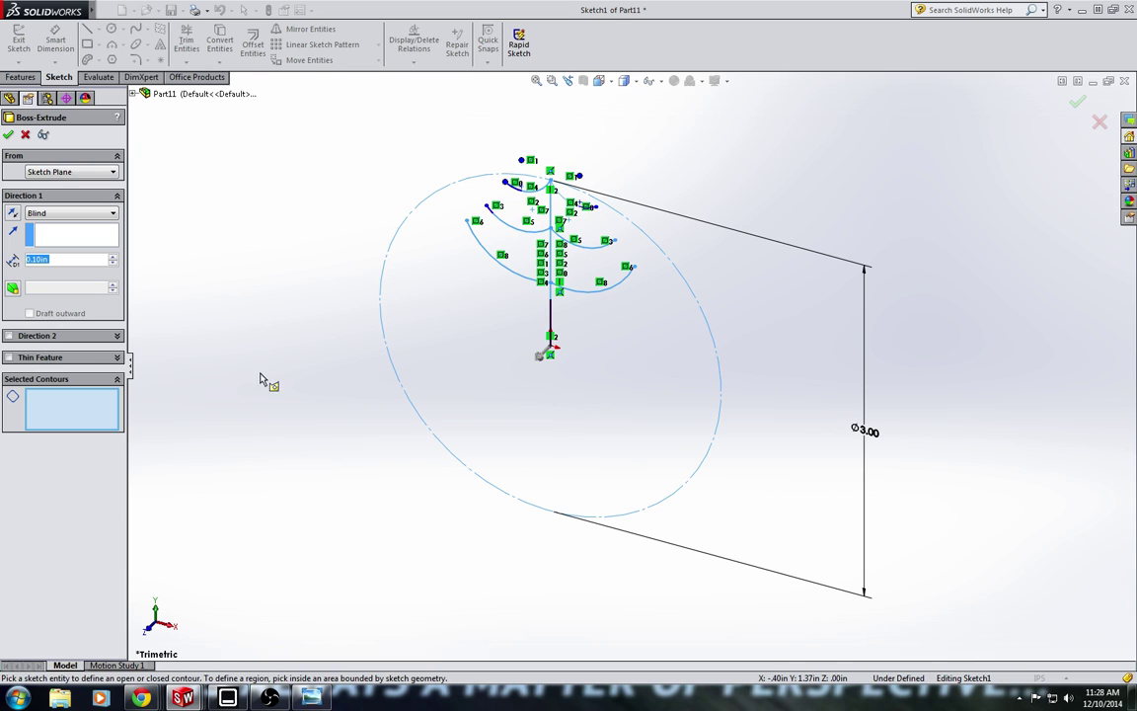
left_click(8, 359)
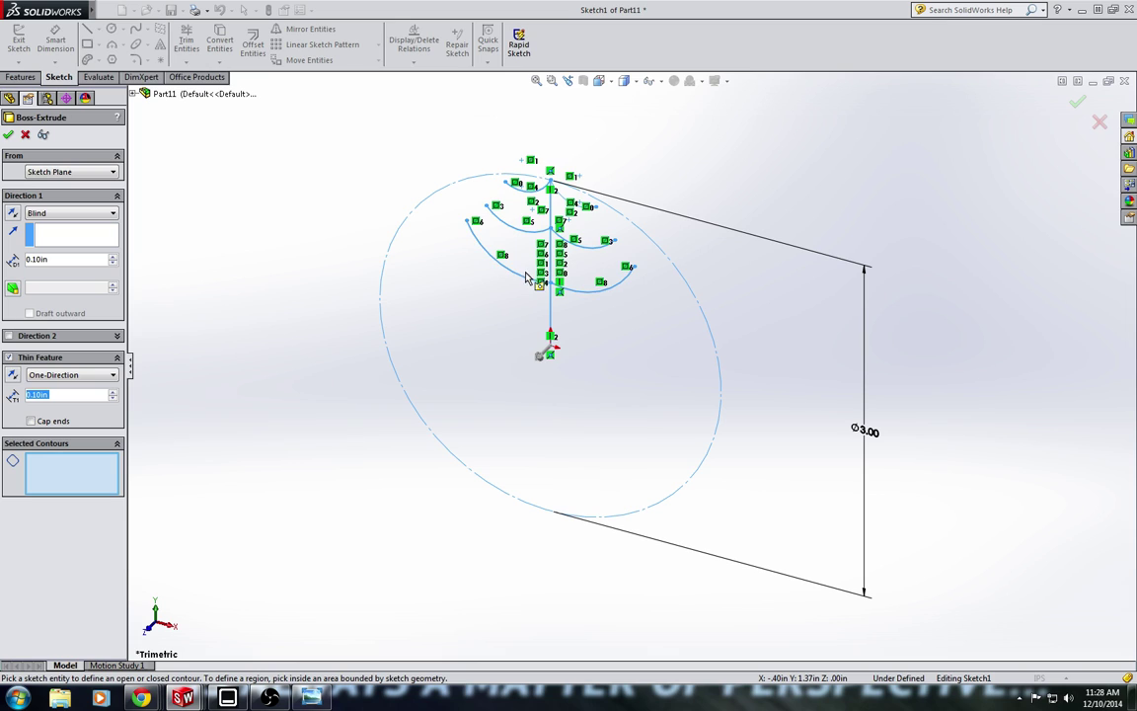
- Set the thin wall to 0.125 in Mid-Plane and the extrusion depth to 1/16 (0.0625) in
left_click(99, 375)
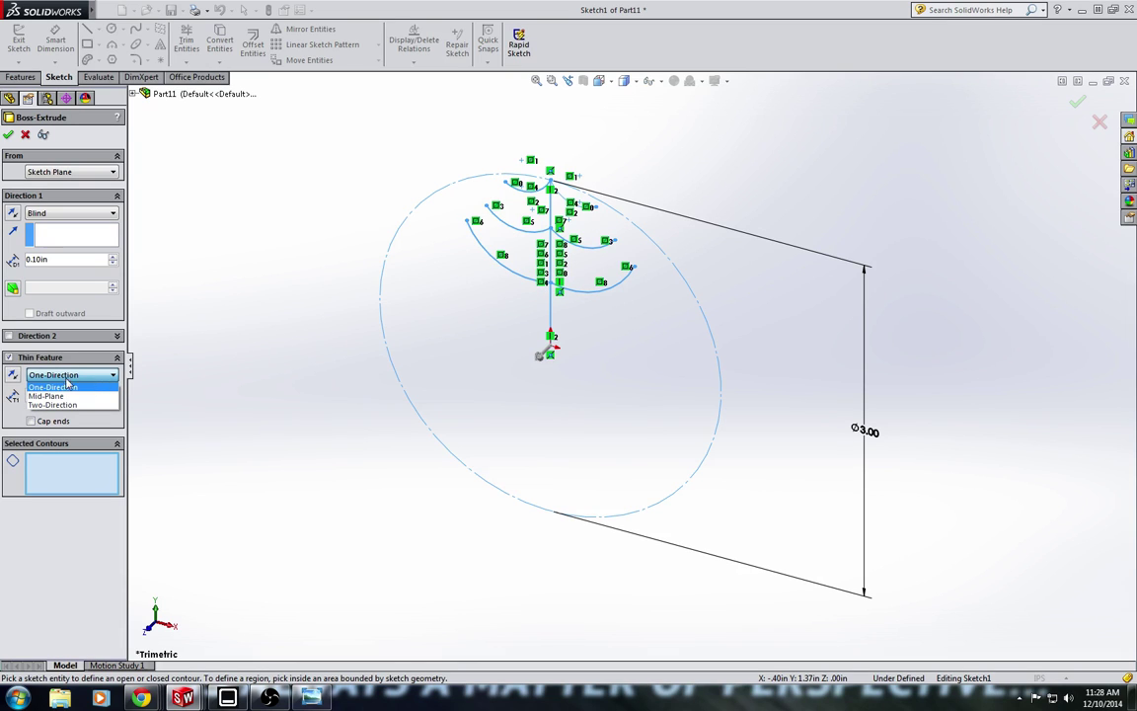
left_click(67, 395)
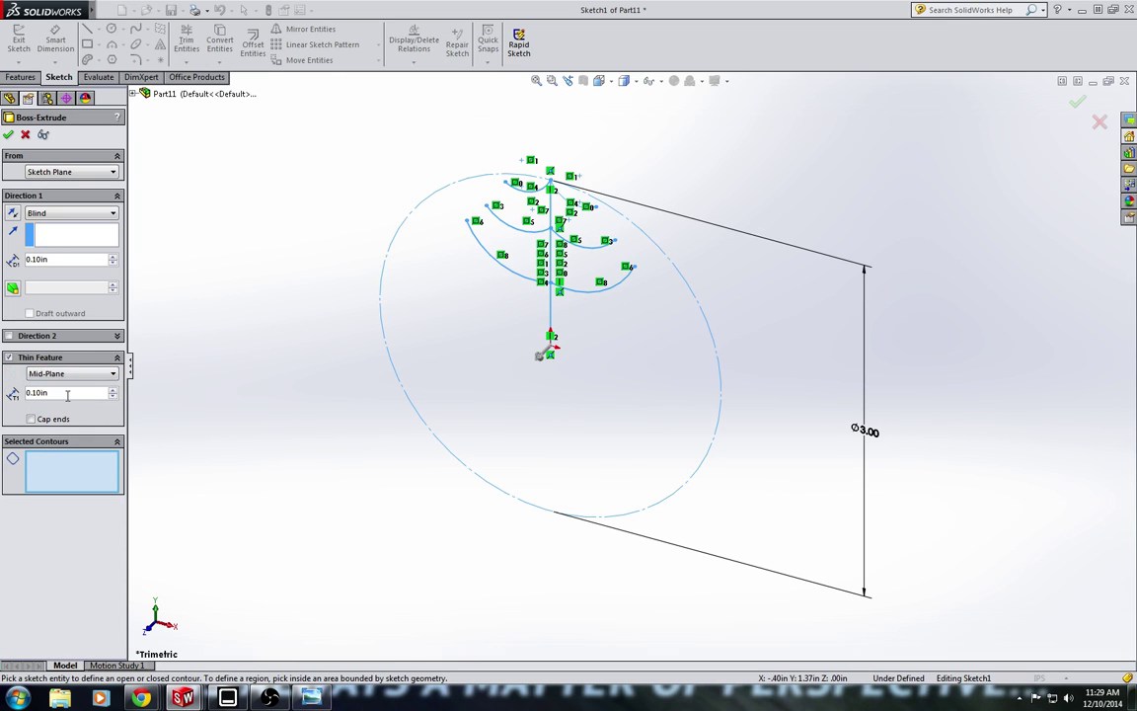
left_click_drag(51, 393, 29, 397)
key("BackSpace")
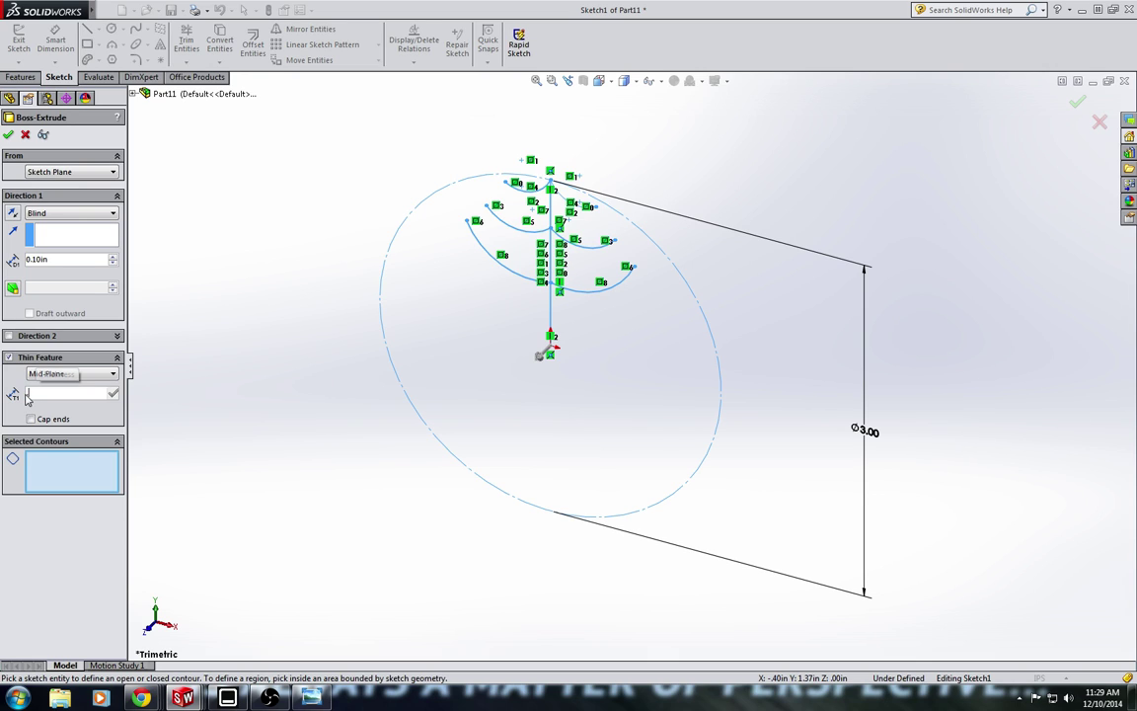
type(".125")
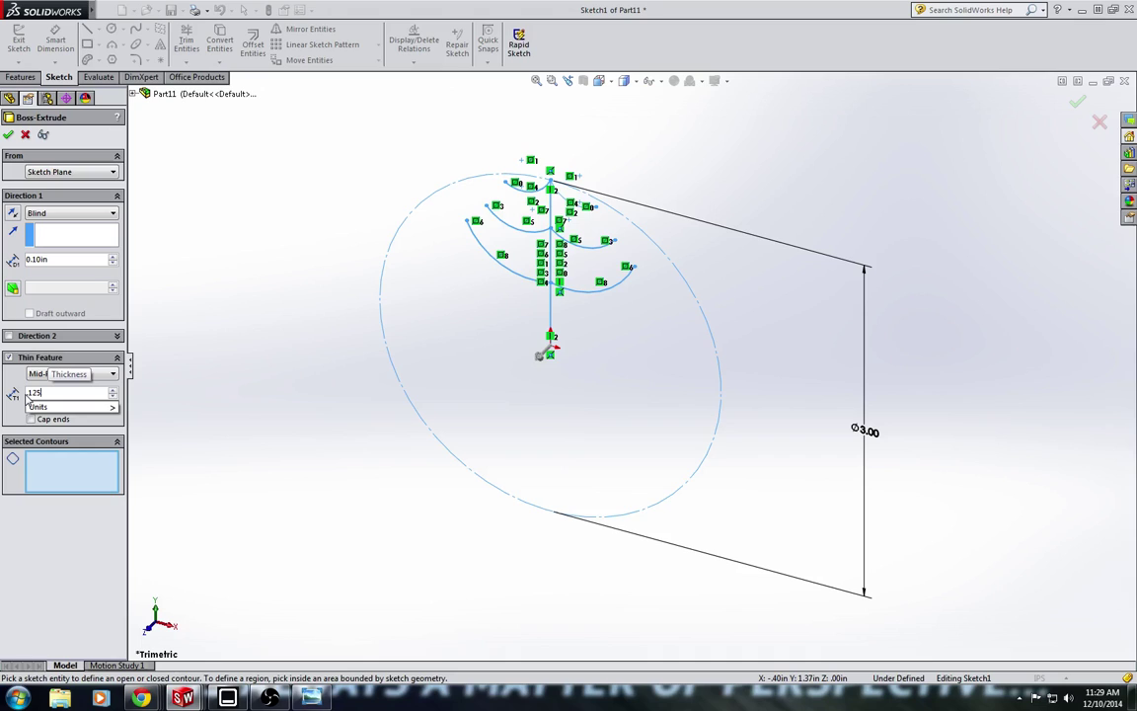
key("Return")
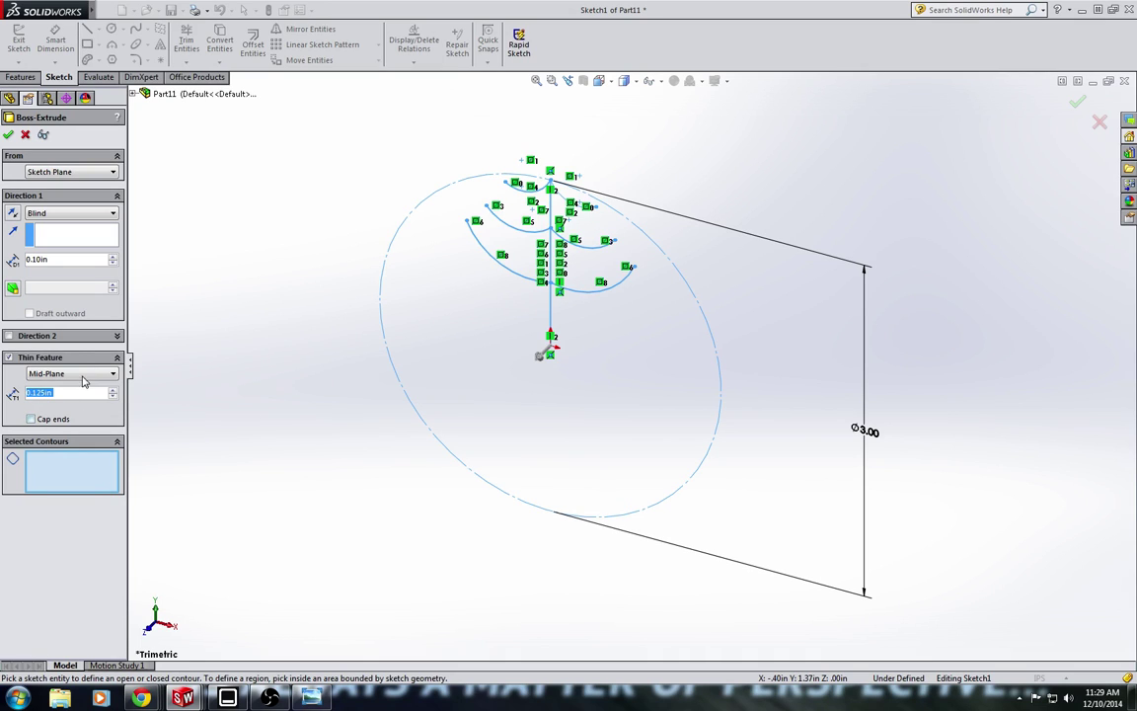
double_click(59, 259)
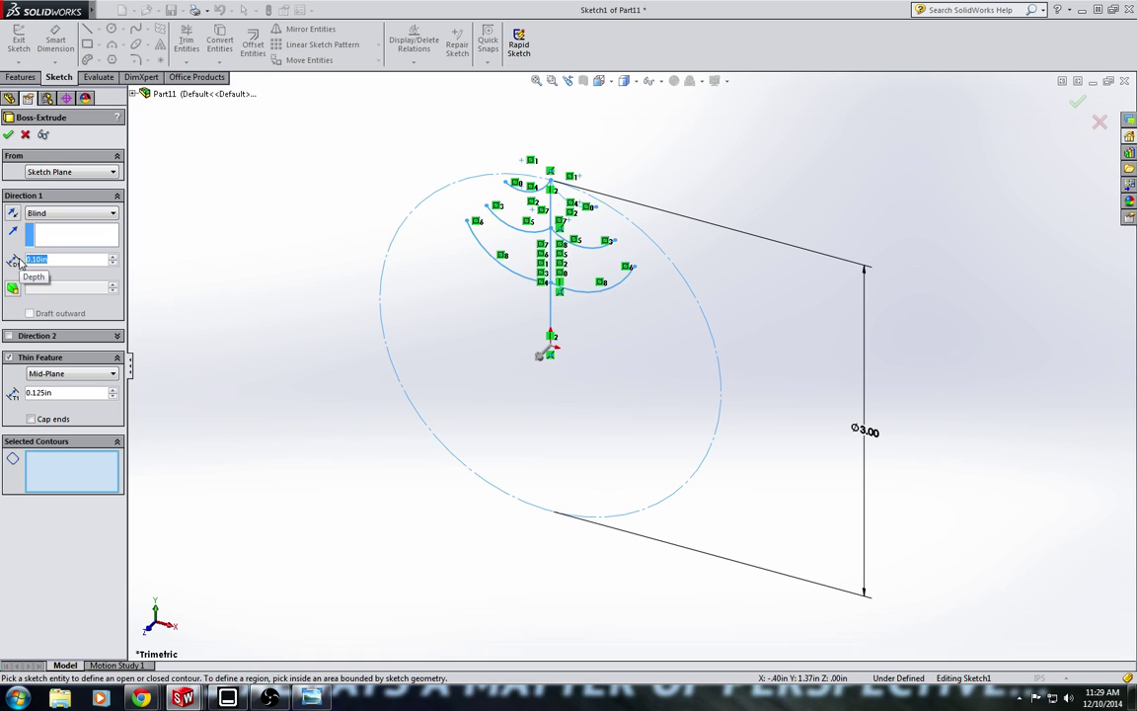
type("1/16")
key("Return")
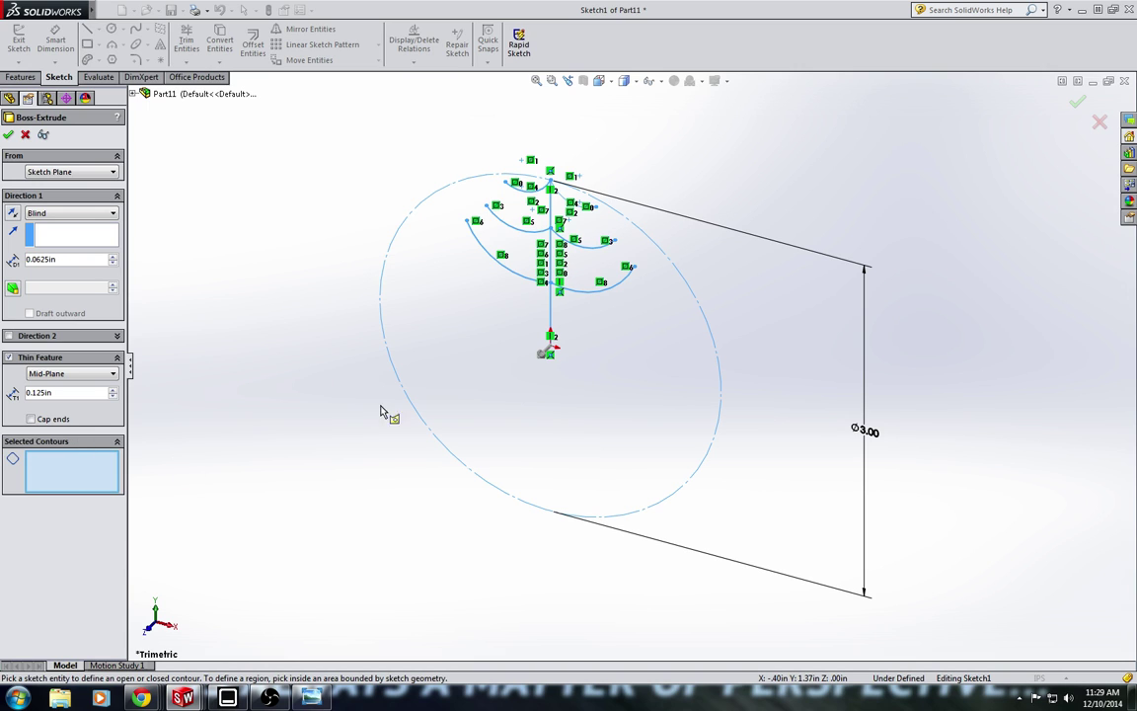
- Select the stem and arc regions as contours and create Extrude-Thin1
left_click(501, 282)
left_click(541, 269)
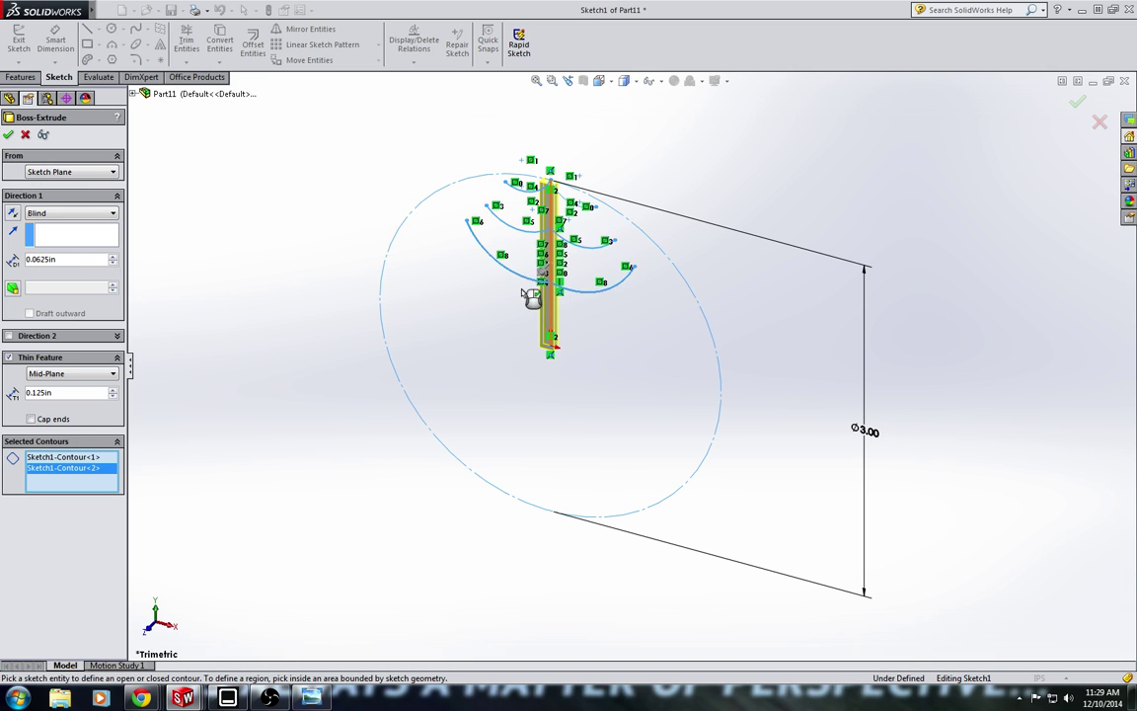
left_click(479, 219)
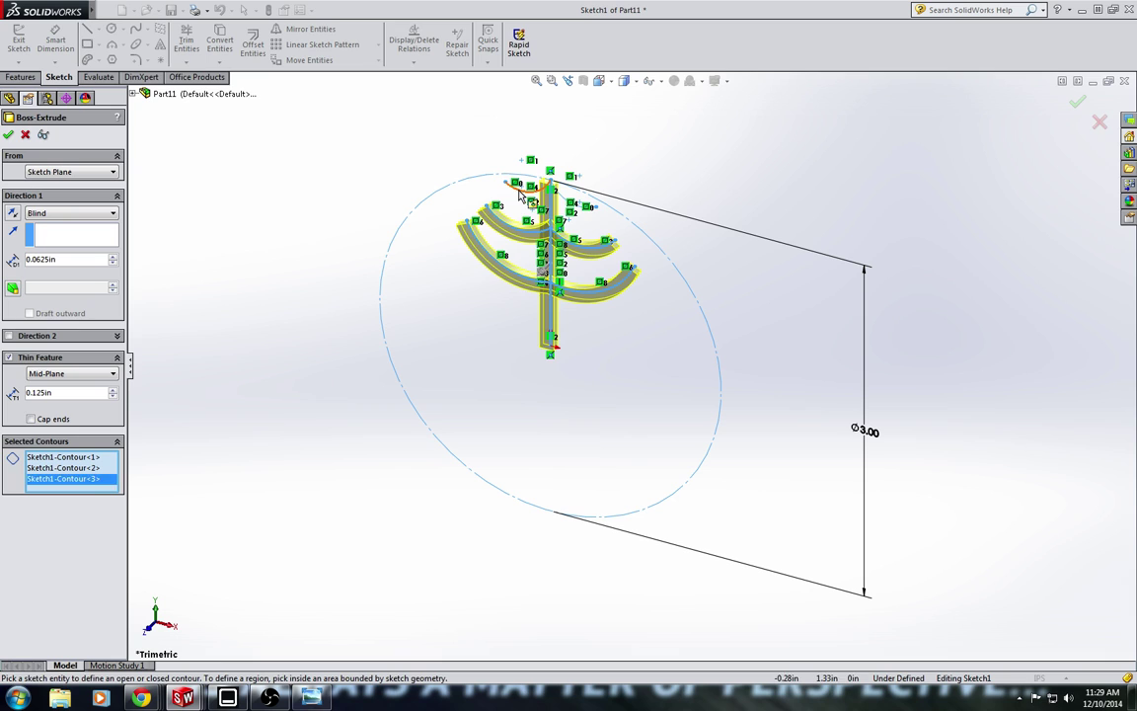
left_click(511, 184)
left_click(523, 186)
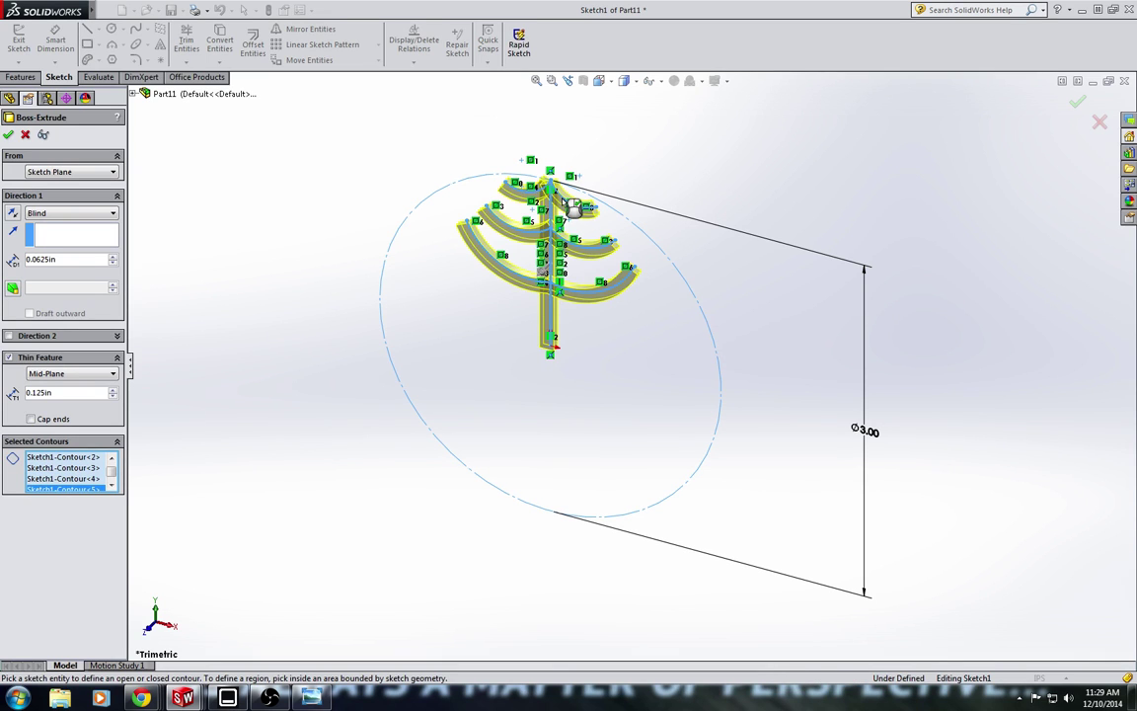
left_click(9, 135)
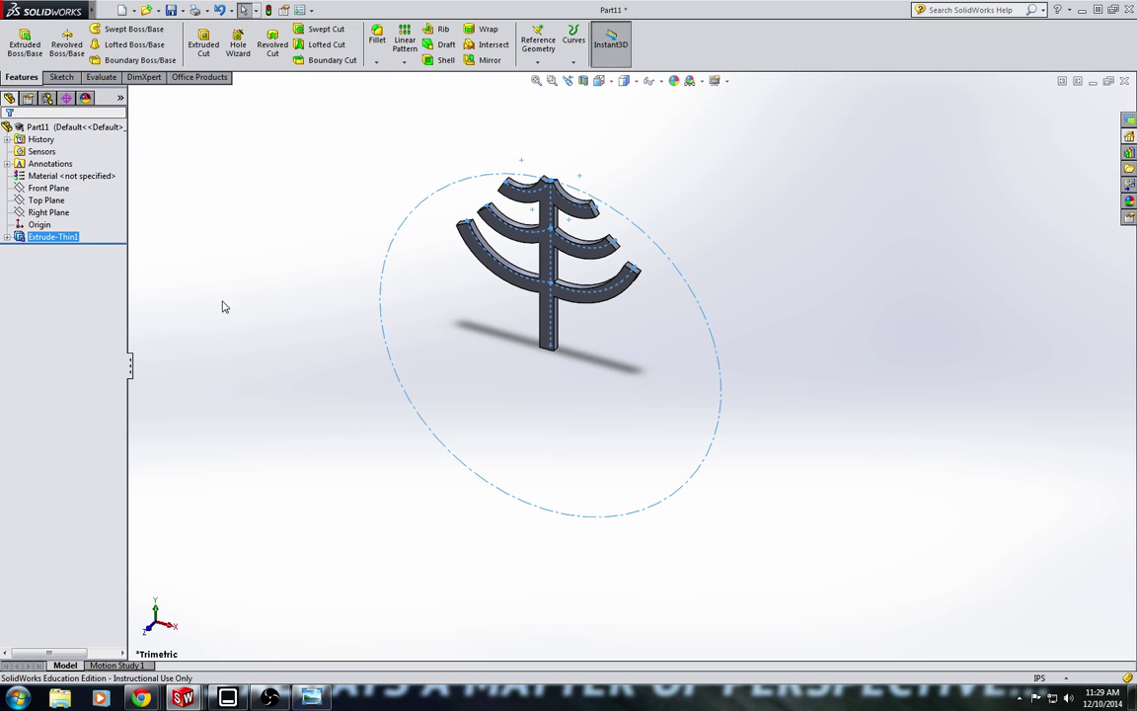
- Switch to the Front view and clear the selection
left_click(600, 80)
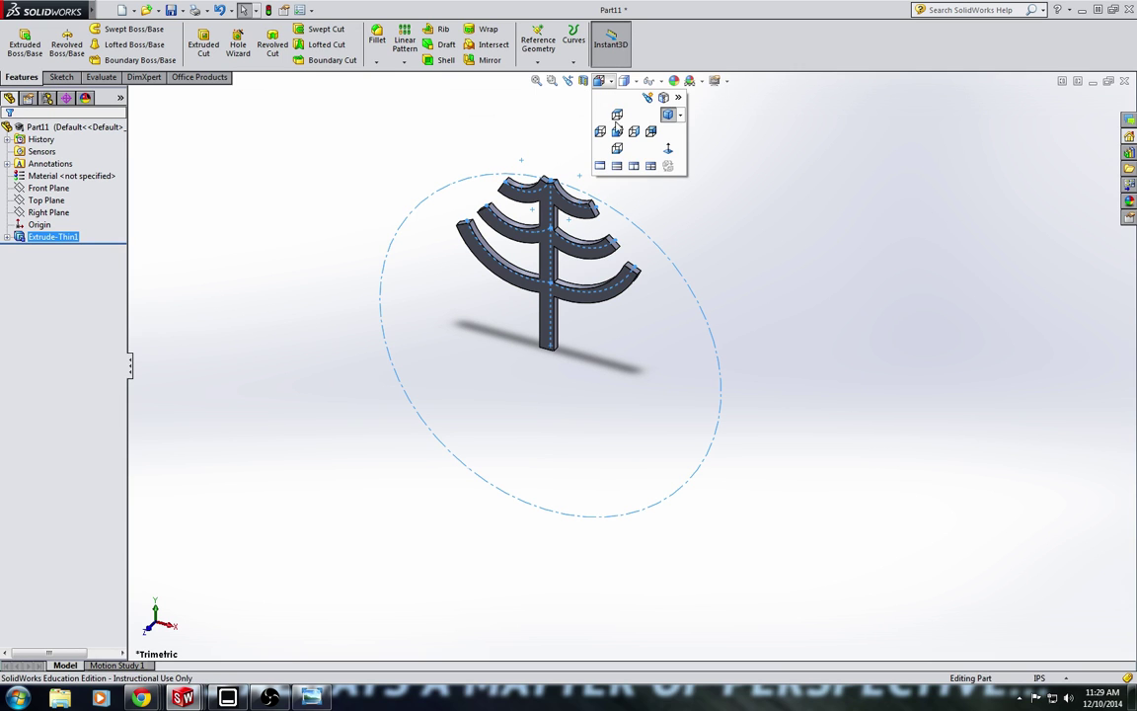
left_click(556, 117)
left_click(379, 158)
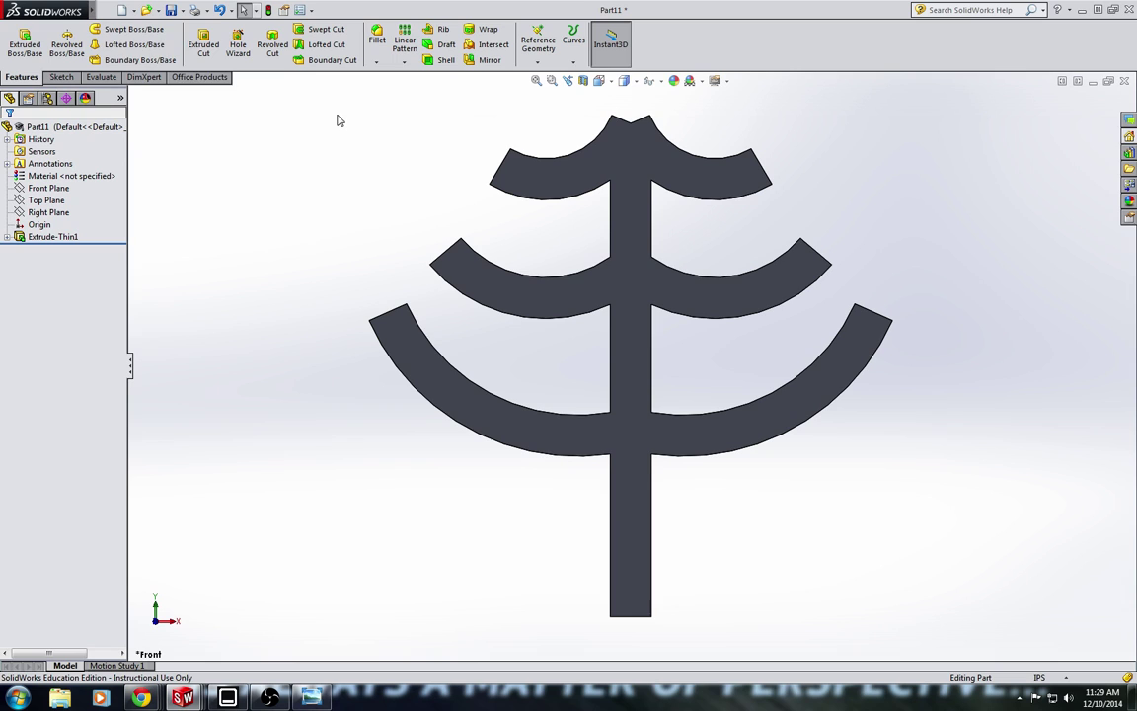
- Start a new Front Plane sketch and draw a diamond tip outline over the branch top
left_click(30, 41)
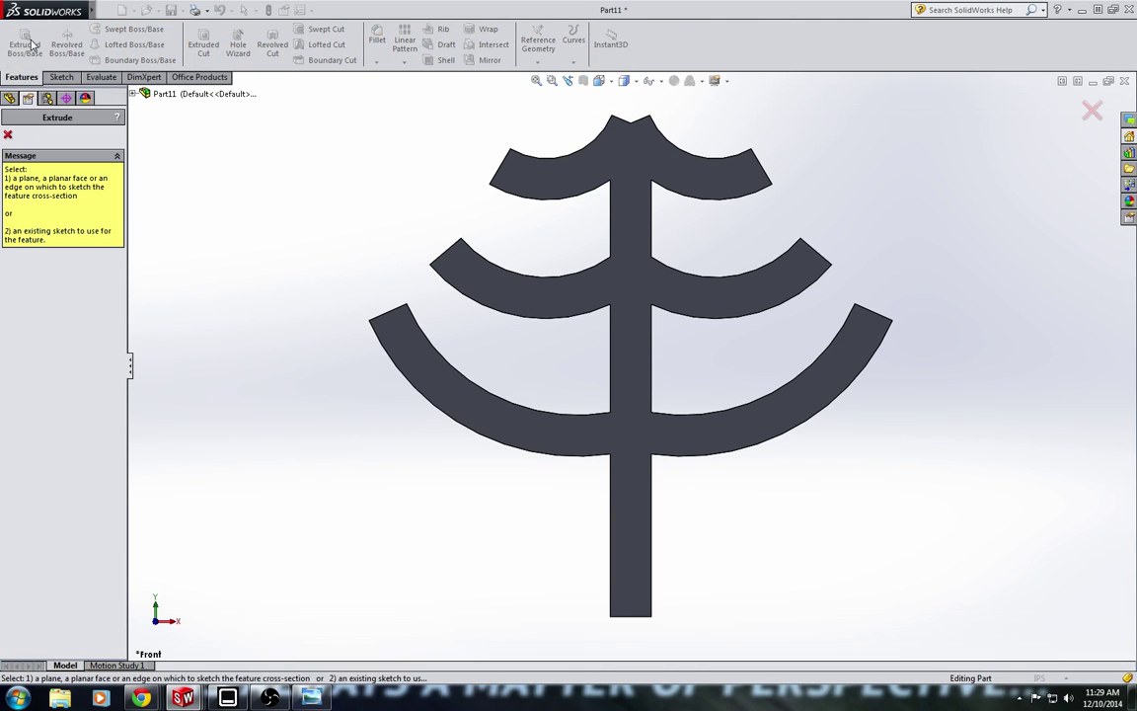
left_click(132, 93)
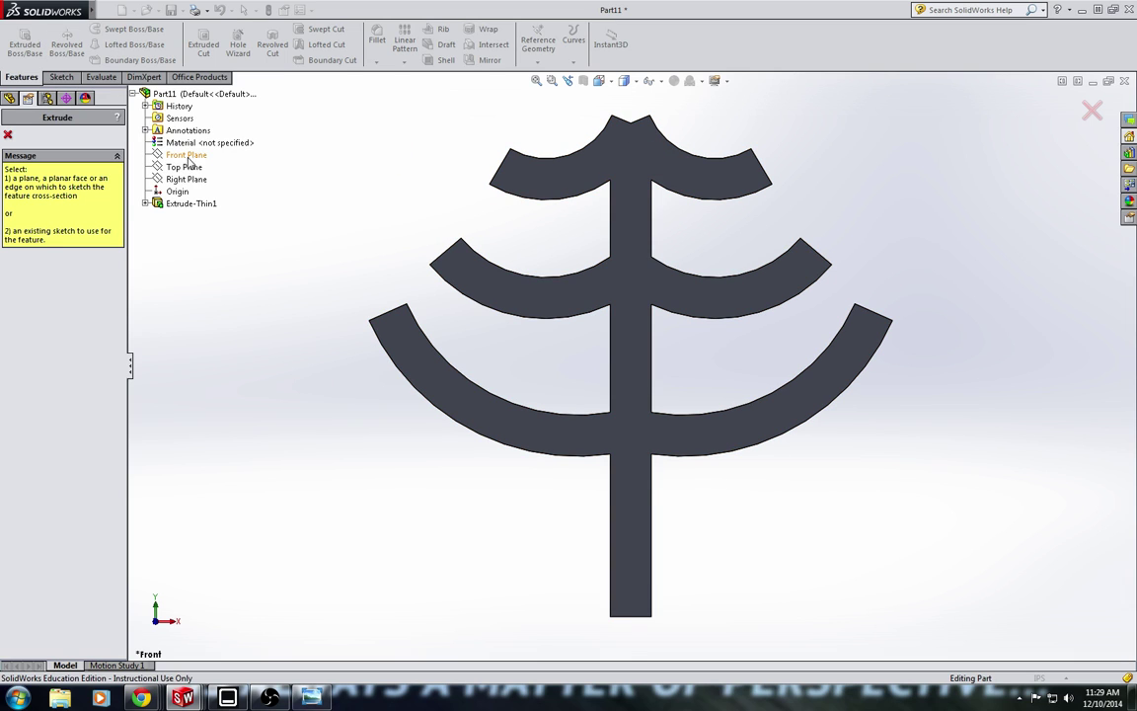
left_click(176, 168)
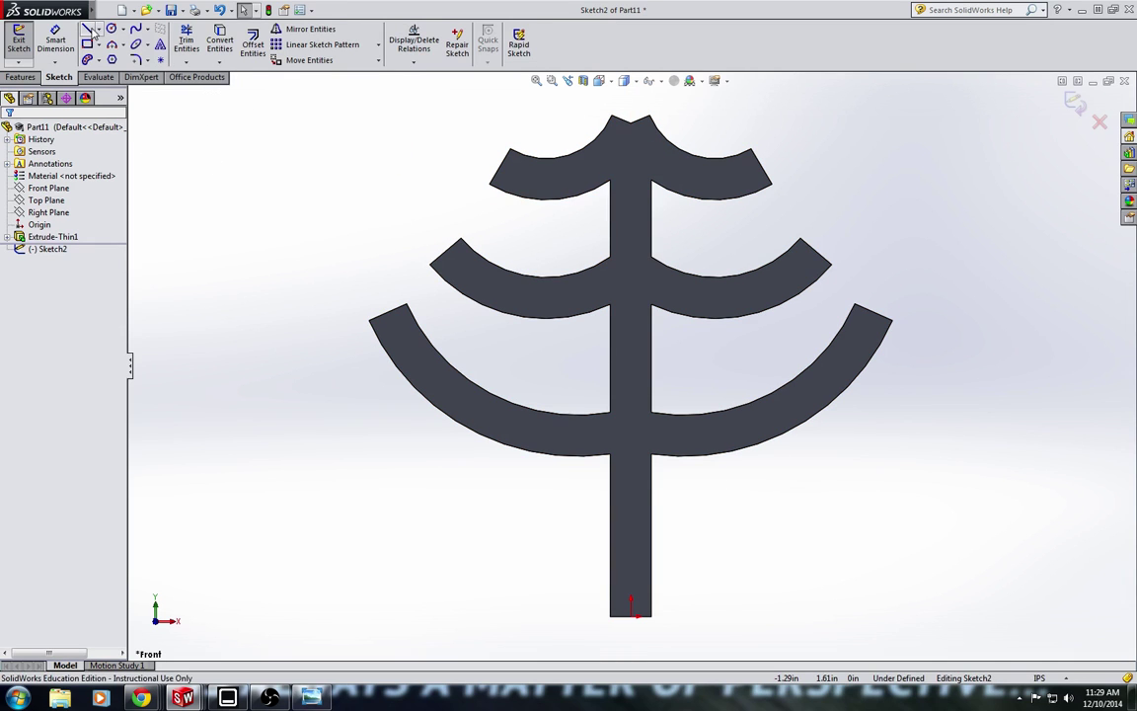
key("l")
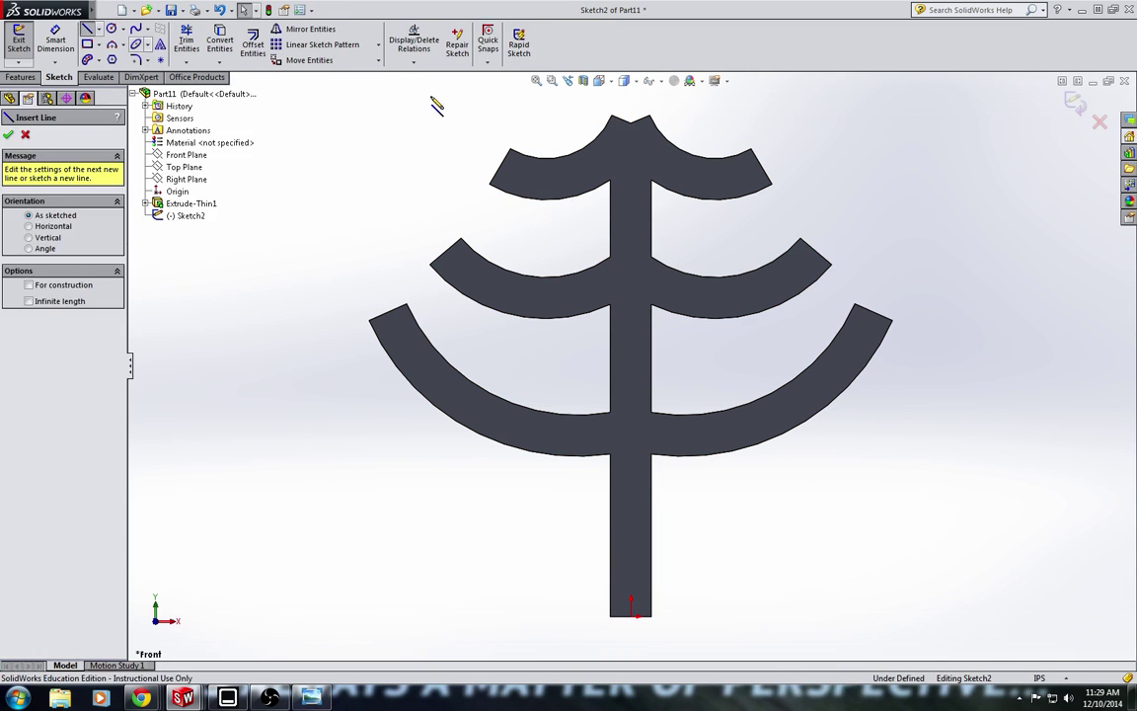
left_click(649, 117)
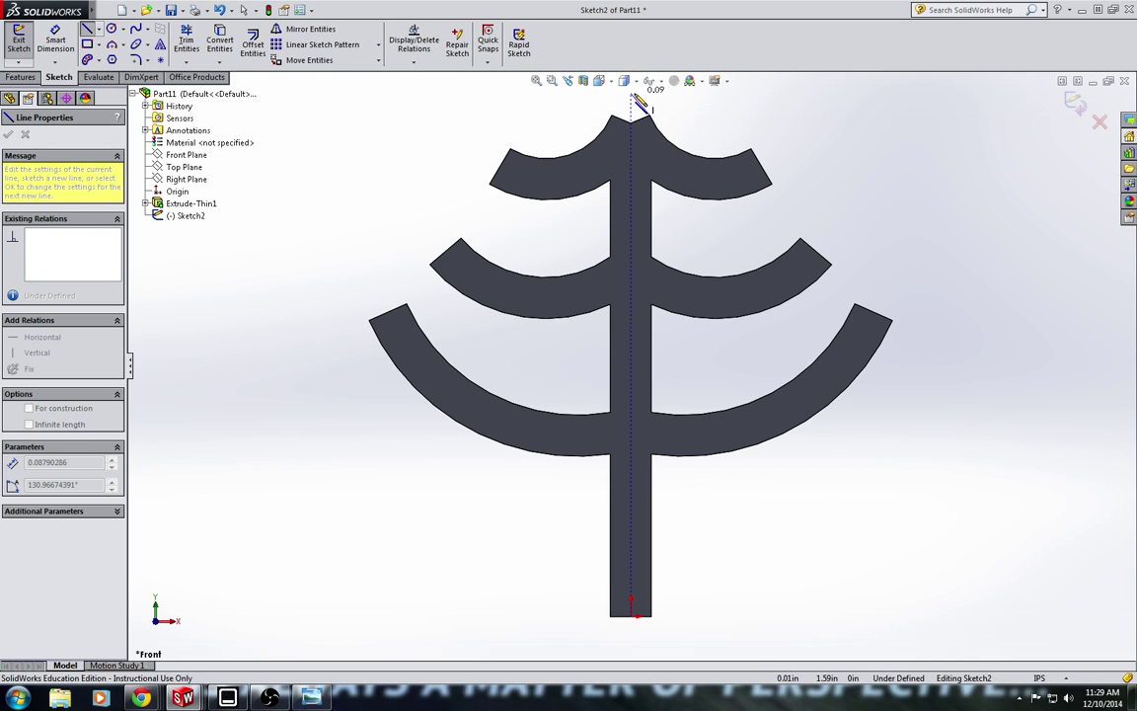
left_click(613, 119)
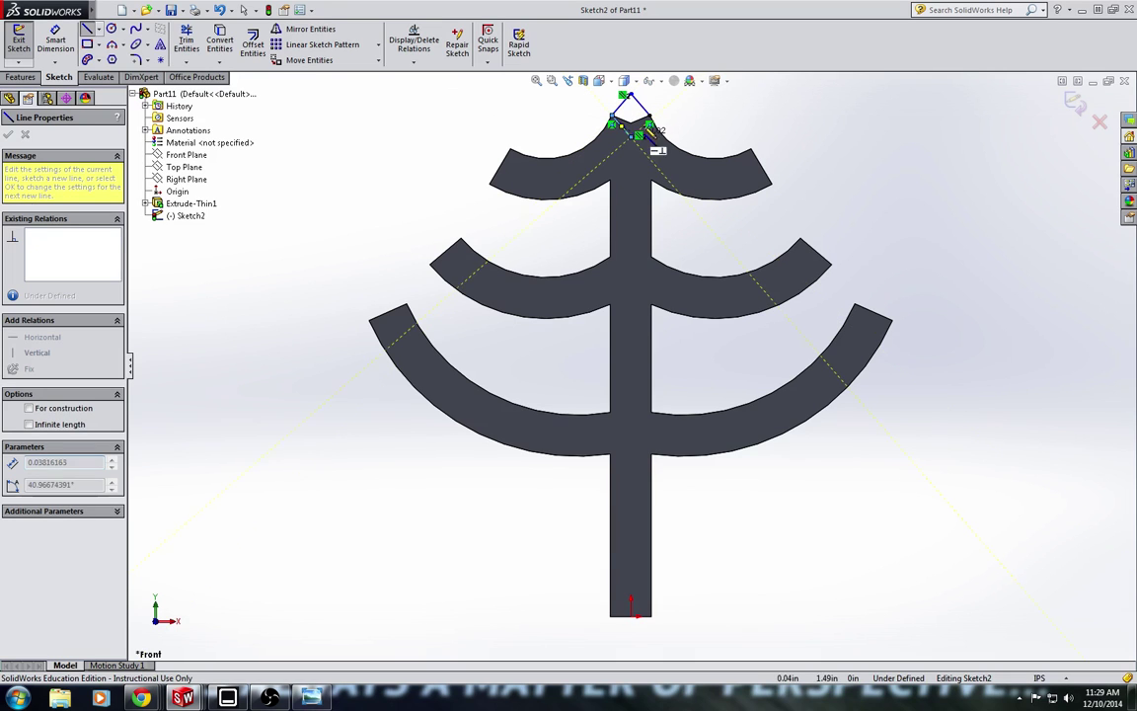
left_click(631, 96)
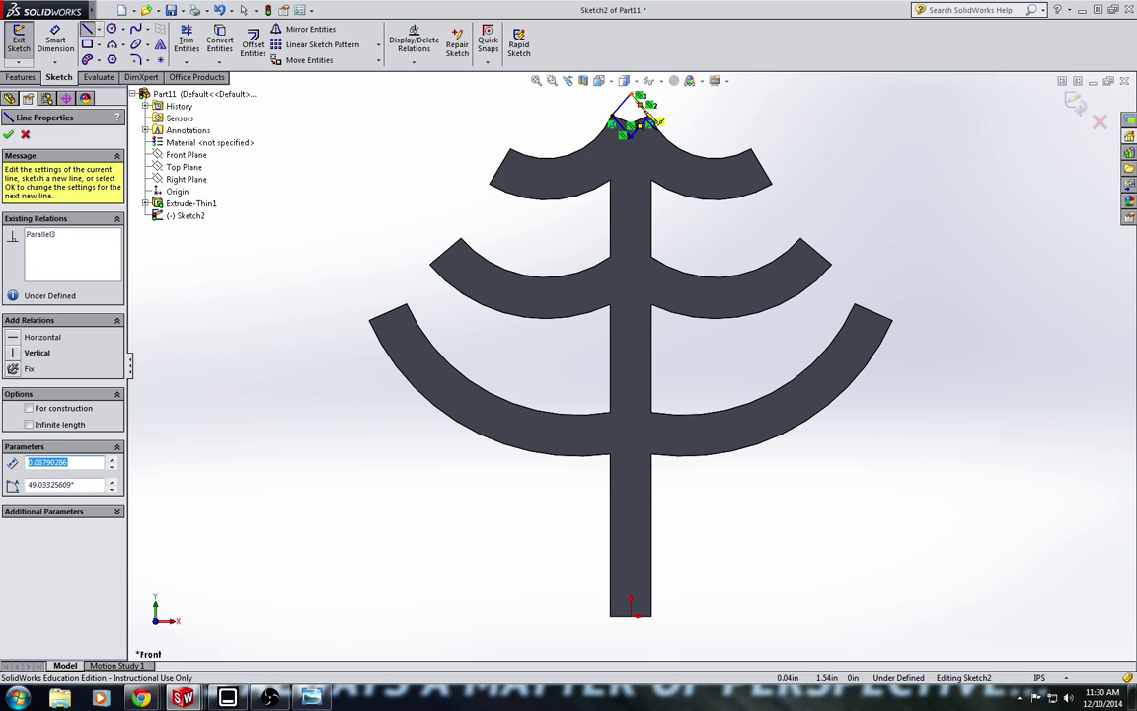
left_click(632, 135)
scroll(652, 148, "down", 4)
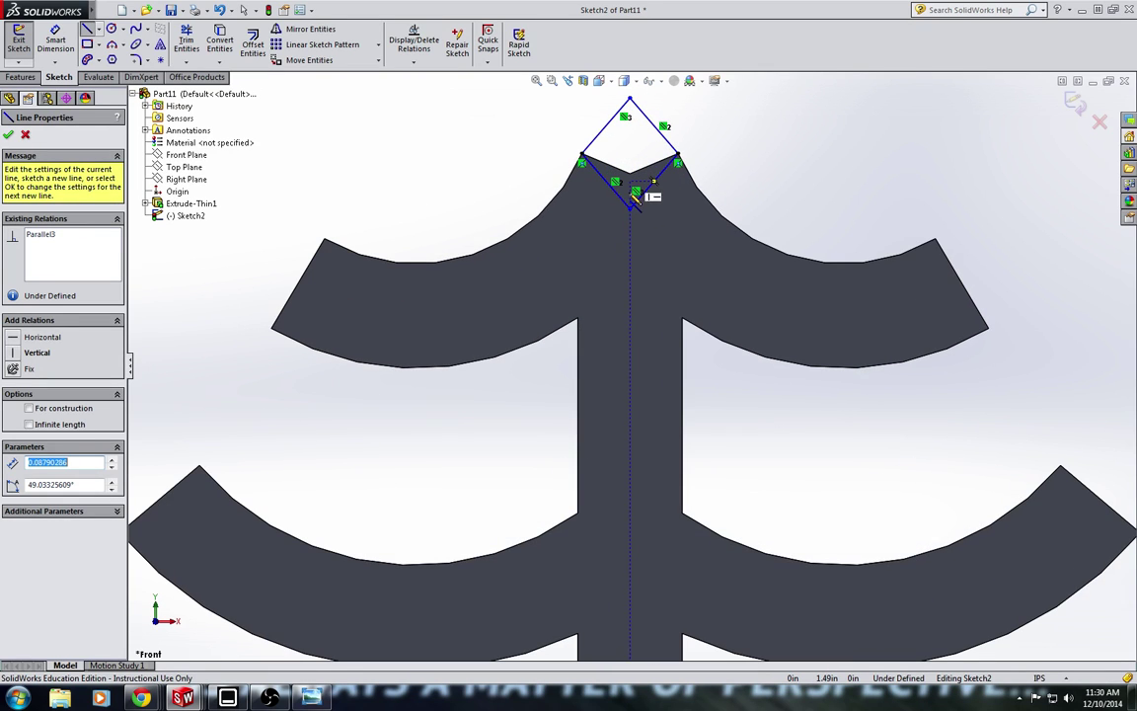
scroll(640, 120, "up", 5)
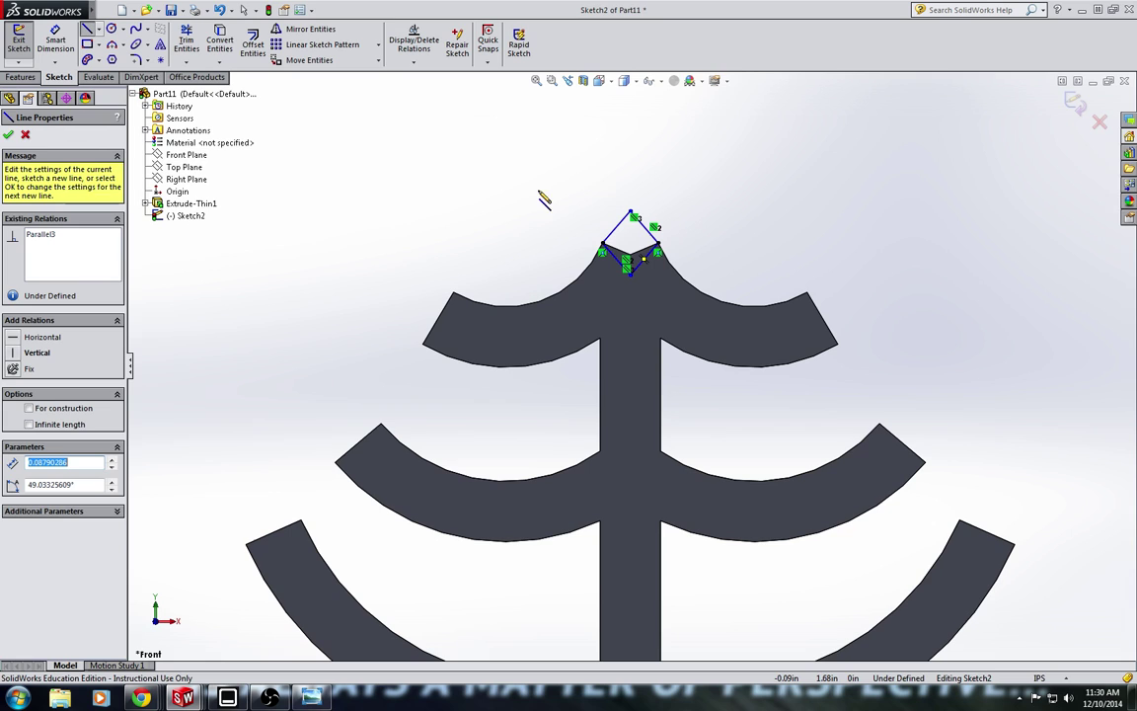
key("Escape")
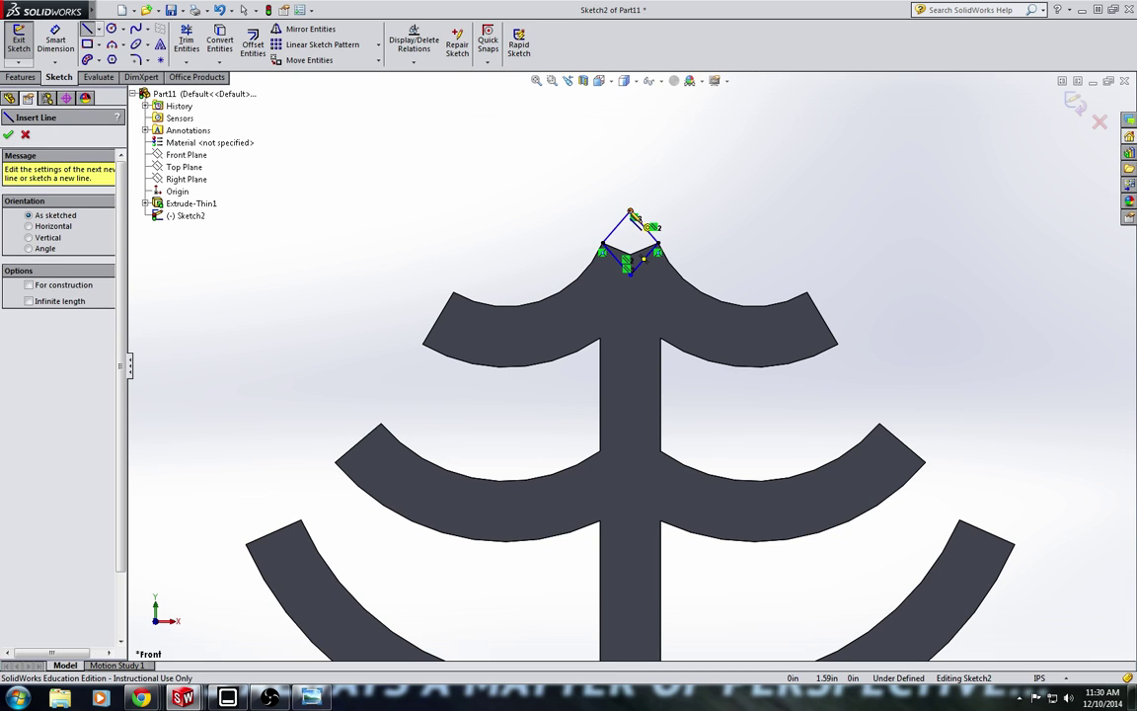
key("Escape")
- Raise the diamond's top vertex slightly and begin extruding the tip sketch
left_click(631, 210)
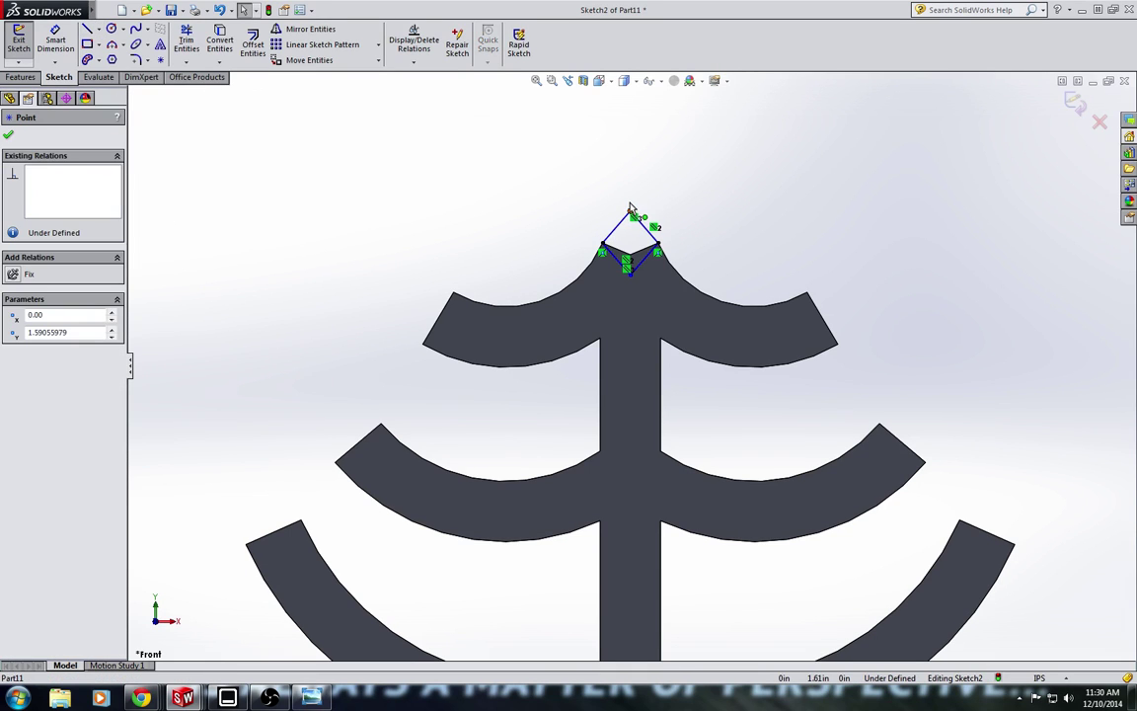
left_click_drag(631, 202, 631, 192)
left_click(796, 285)
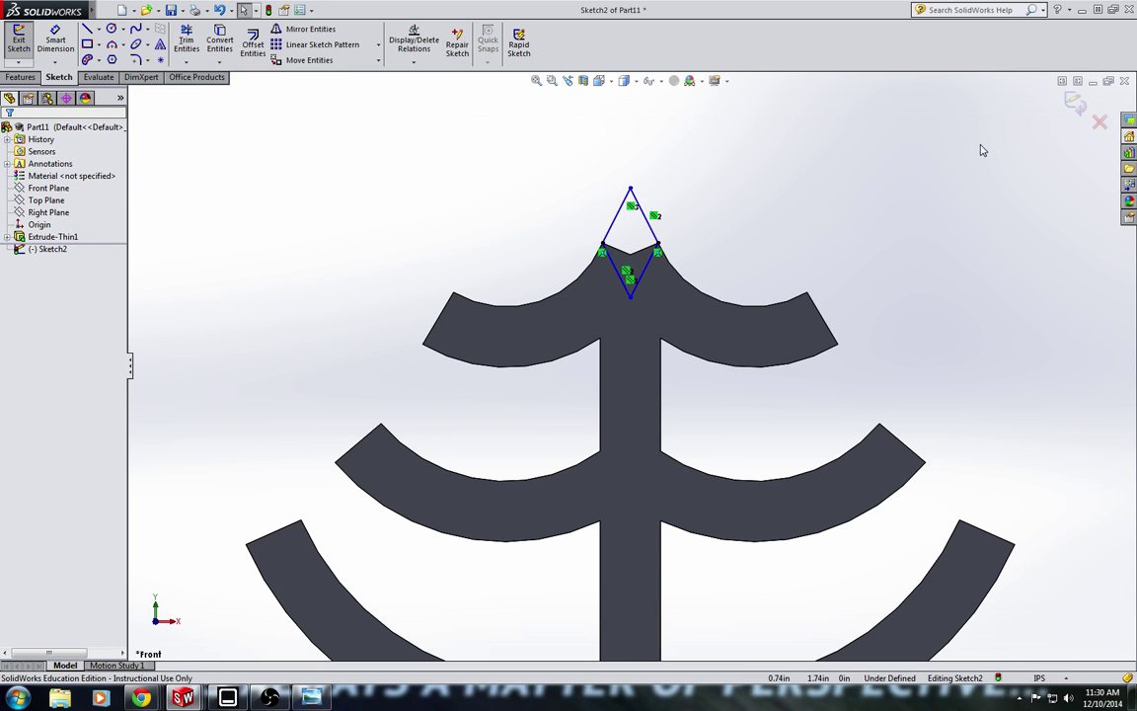
left_click(1074, 105)
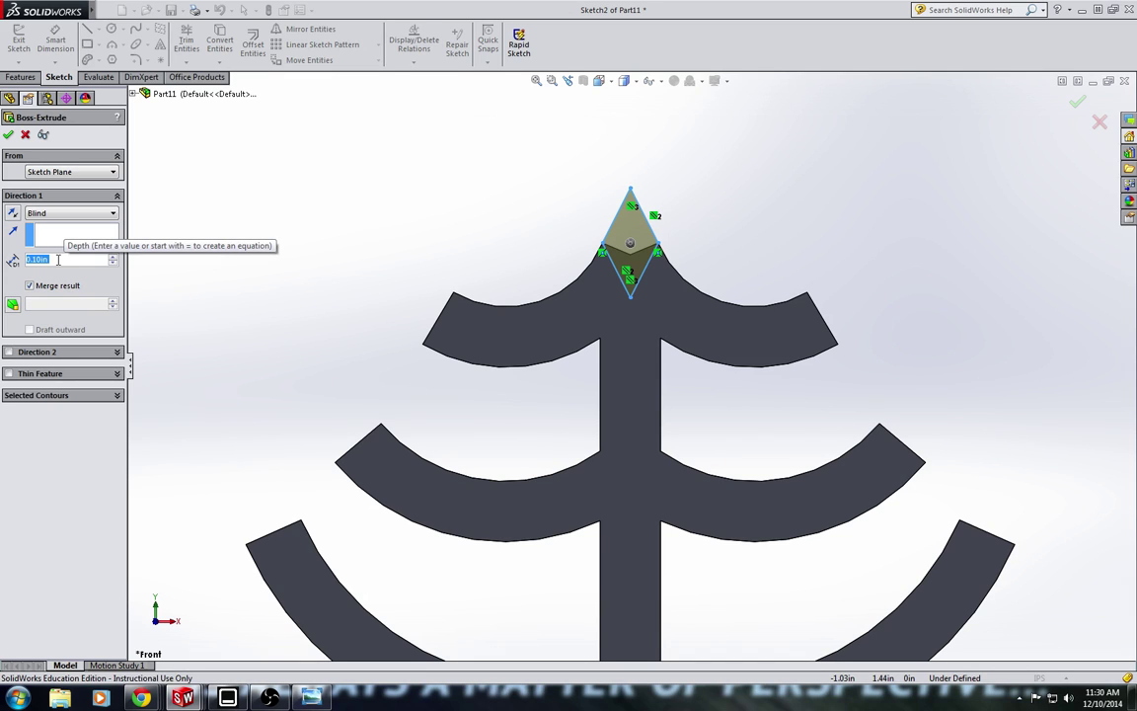
type("0.0625")
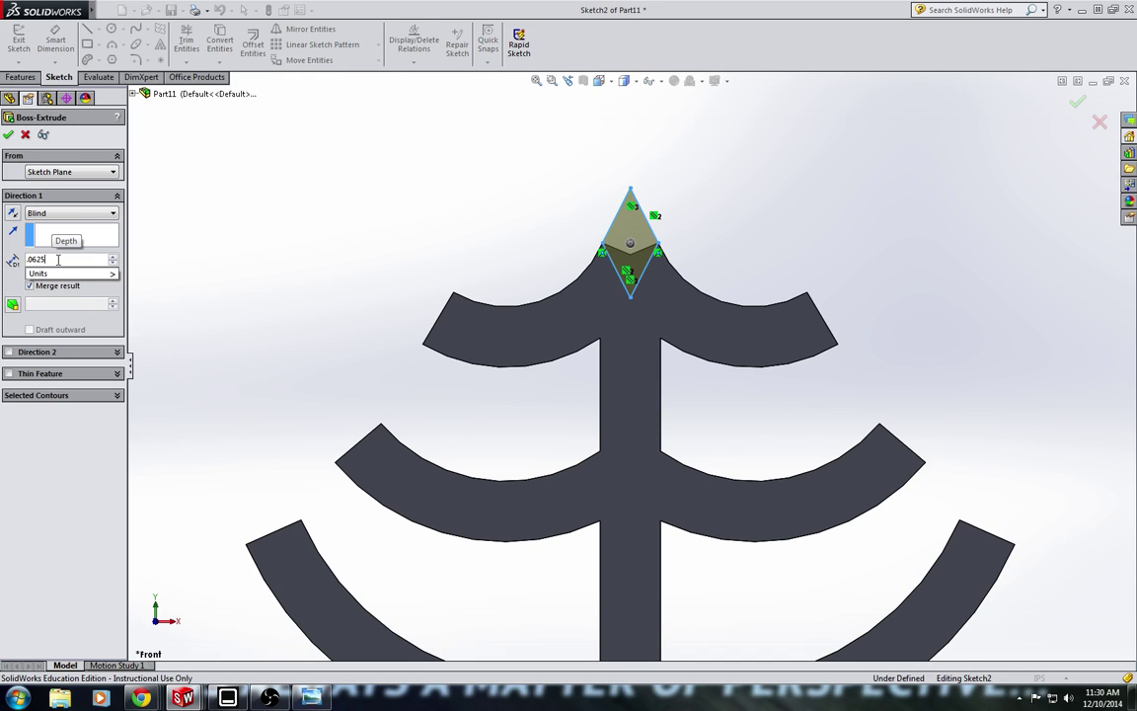
key("Return")
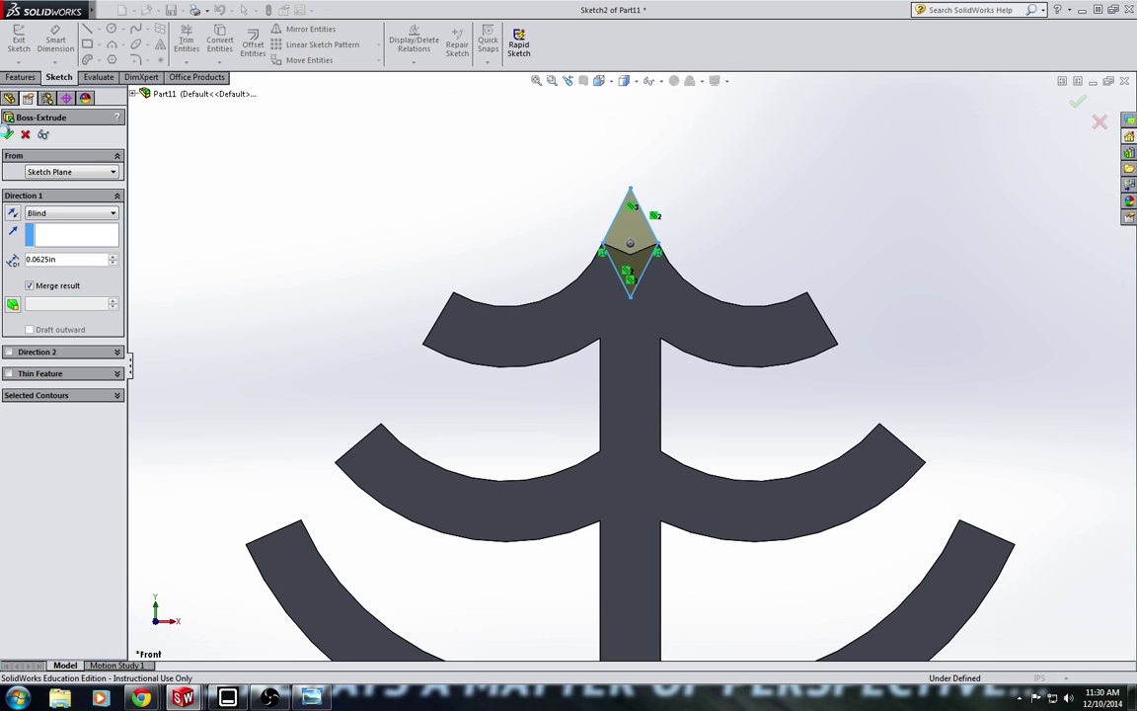
left_click(8, 135)
mouse_move(418, 236)
middle_mouse_down()
mouse_move(307, 236)
mouse_move(440, 234)
mouse_move(421, 233)
middle_mouse_up()
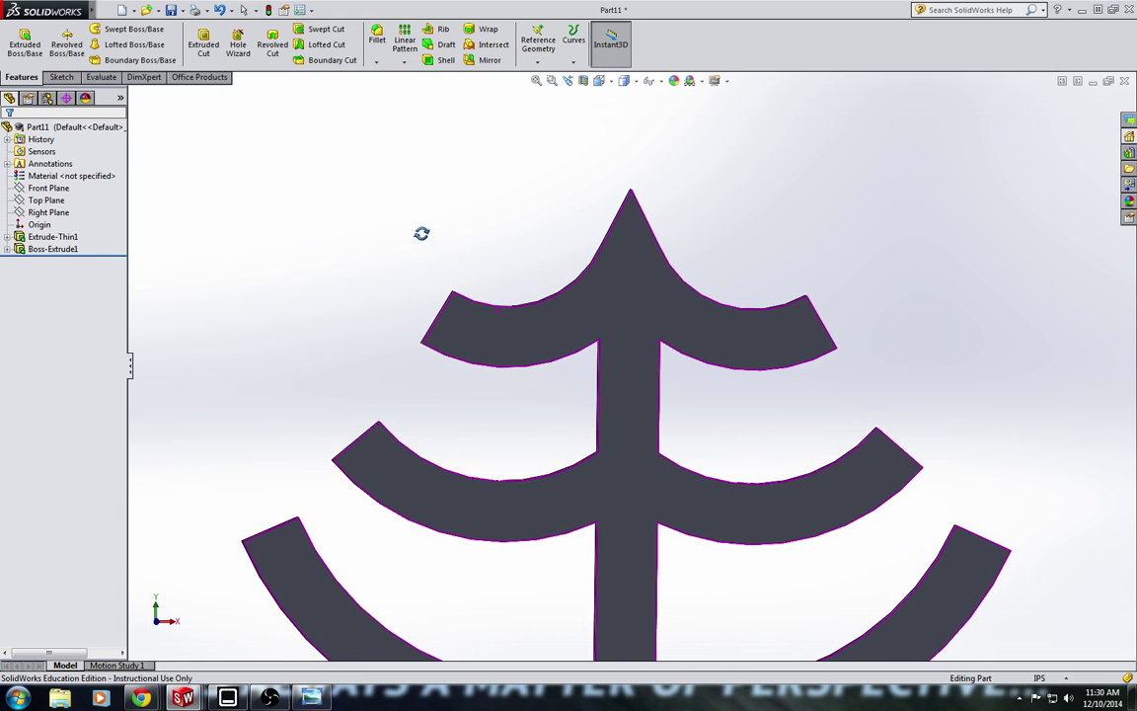
left_click(599, 80)
left_click(606, 109)
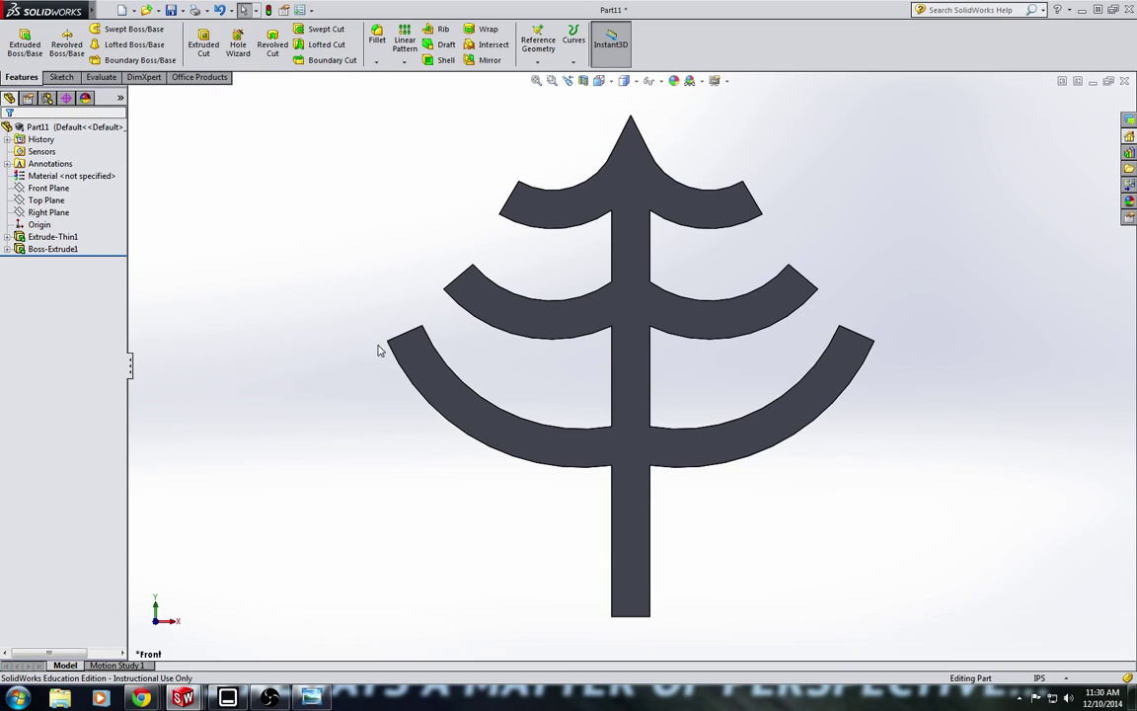
scroll(382, 352, "up", 4)
scroll(386, 360, "down", 2)
scroll(643, 370, "up", 2)
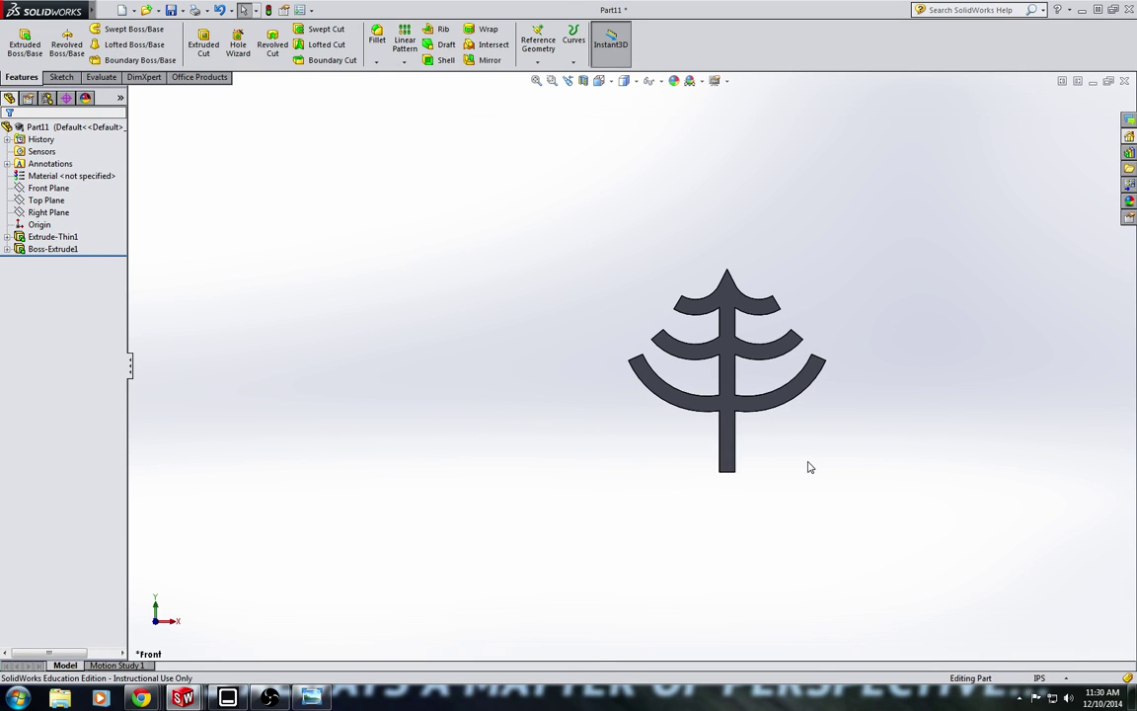
scroll(741, 405, "down", 5)
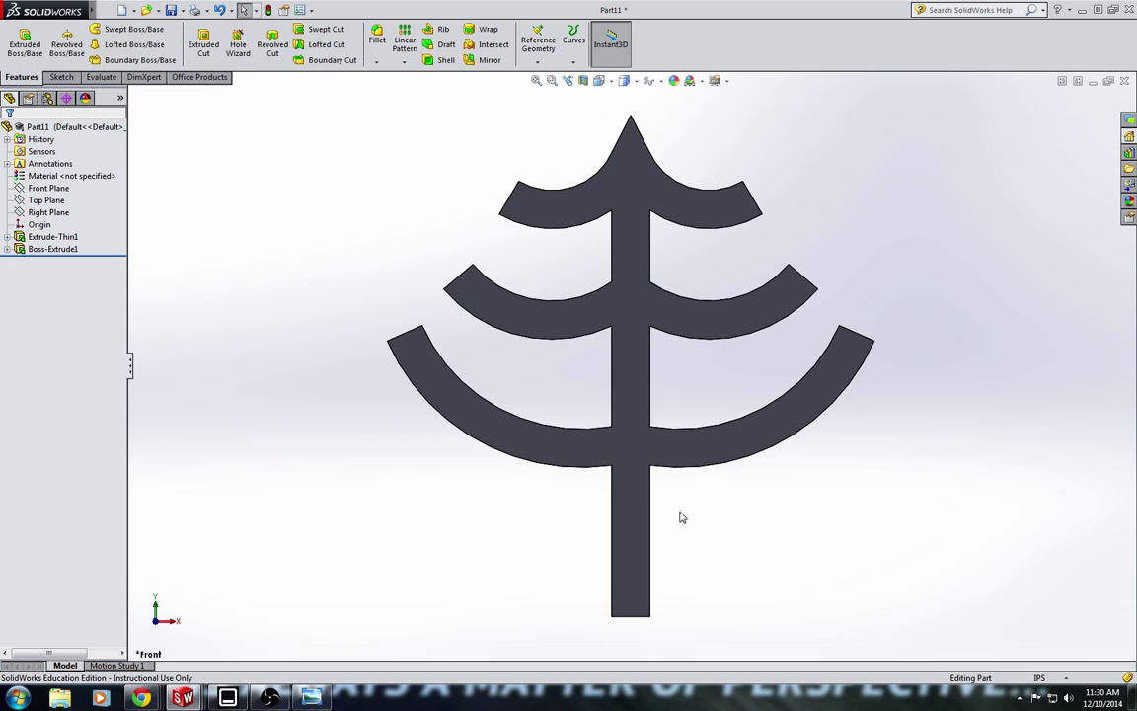
- Sketch a 0.25 in diameter circle centred on the origin on the Front Plane
left_click(36, 51)
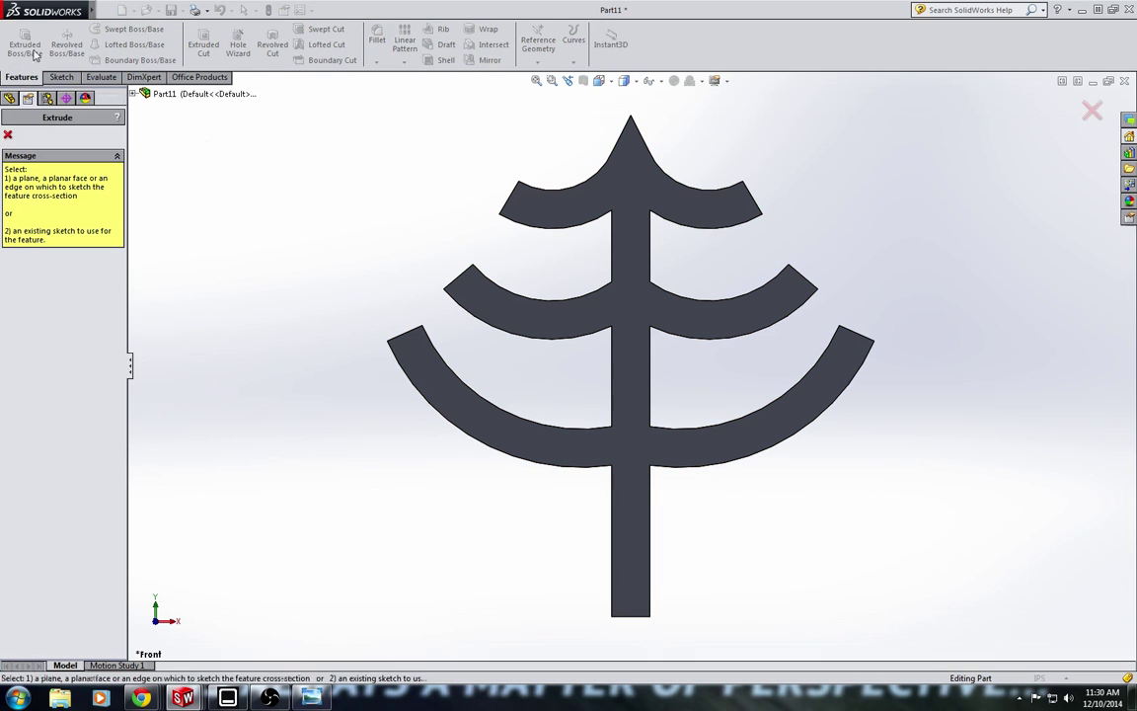
left_click(134, 94)
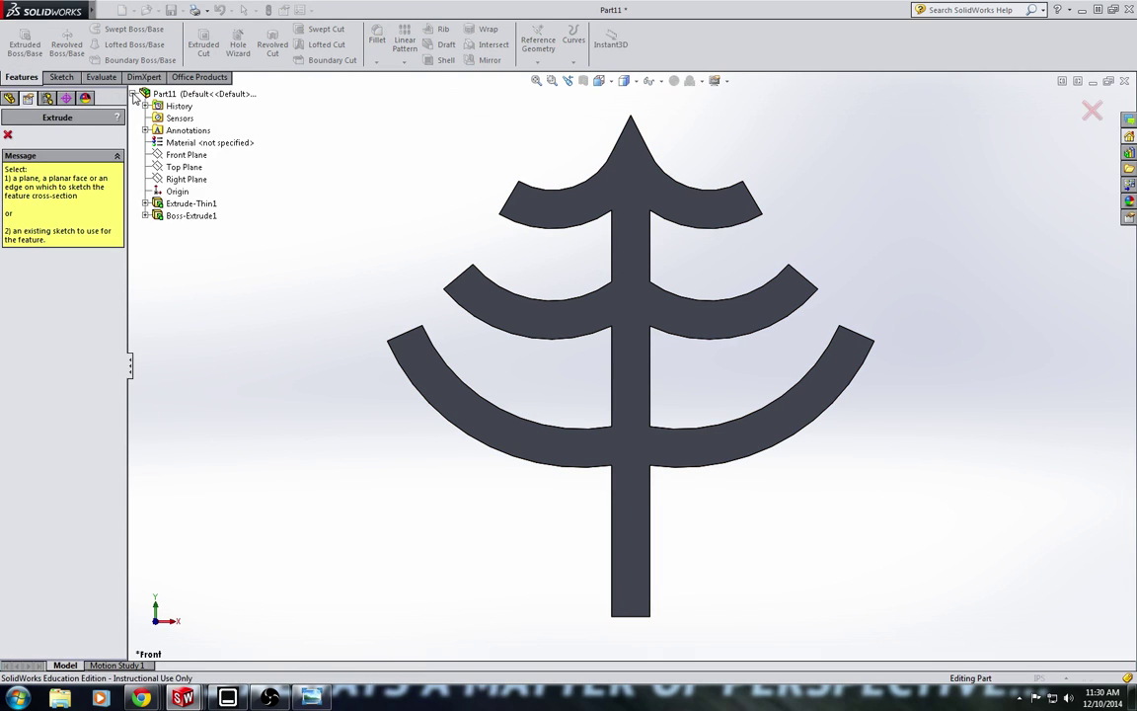
left_click(182, 160)
left_click(112, 29)
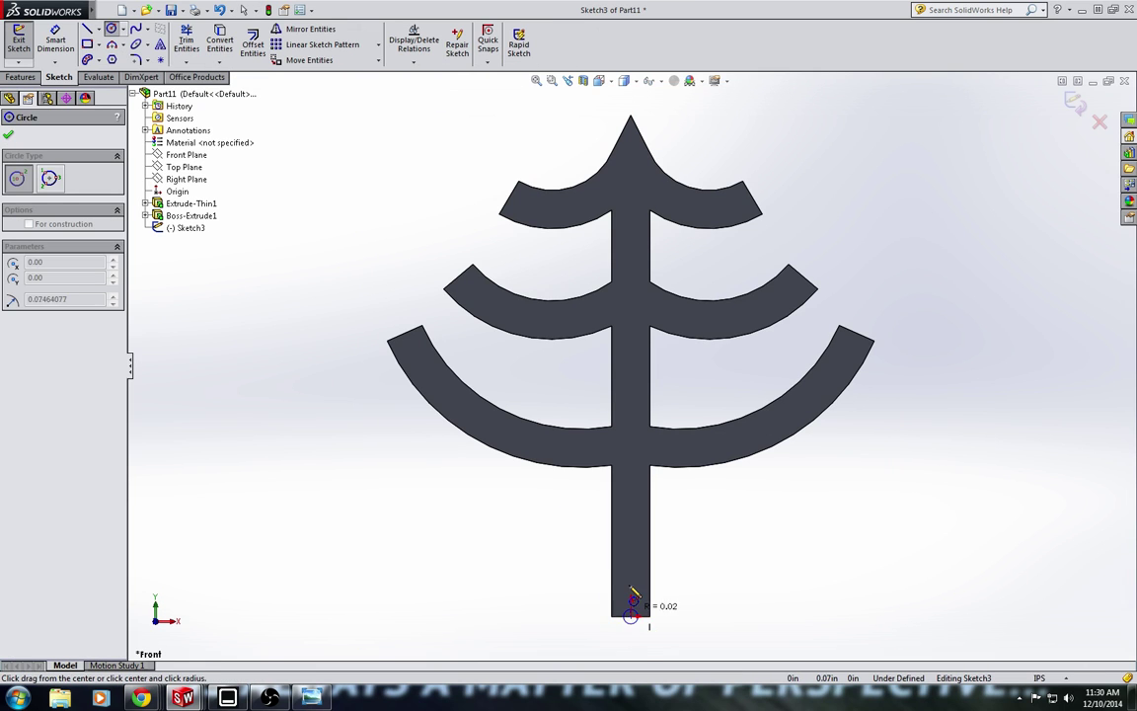
left_click_drag(632, 617, 600, 586)
right_click_drag(559, 501, 523, 434)
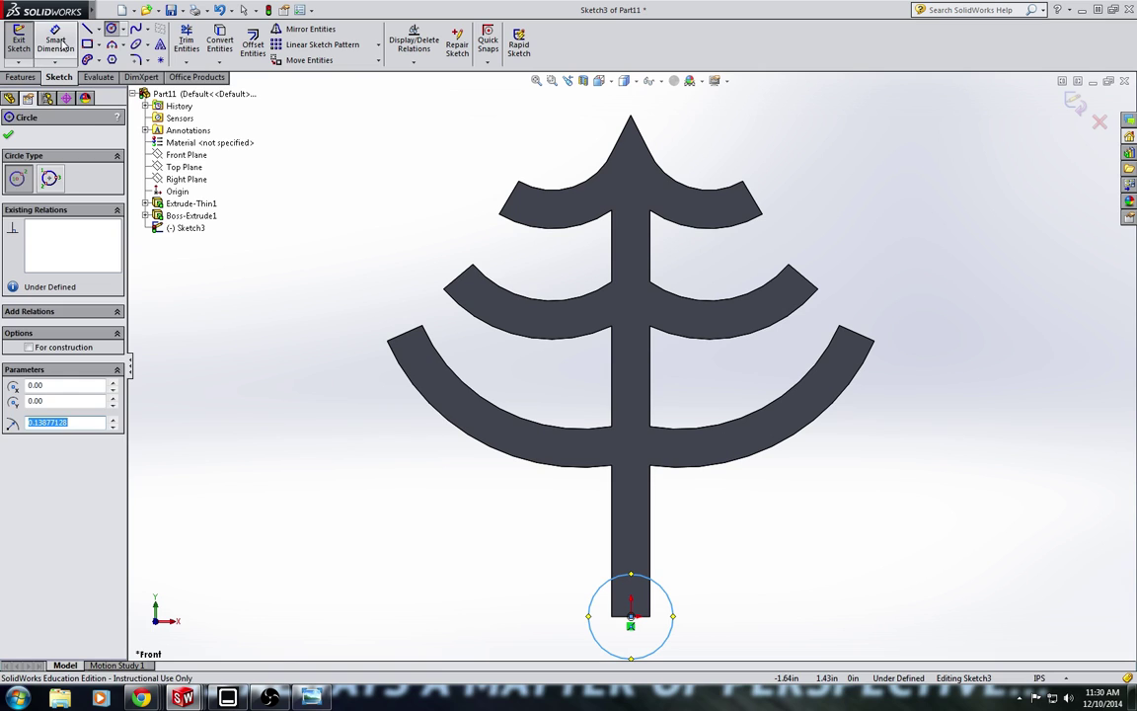
left_click(678, 620)
left_click(758, 616)
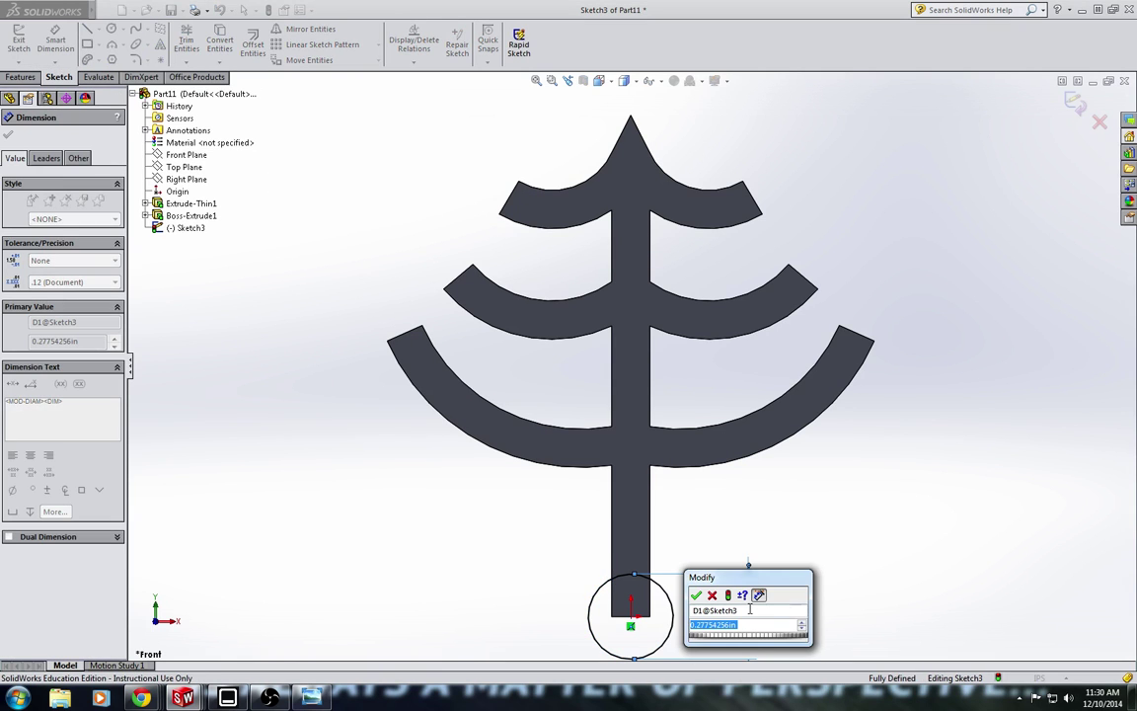
type(".25")
key("Return")
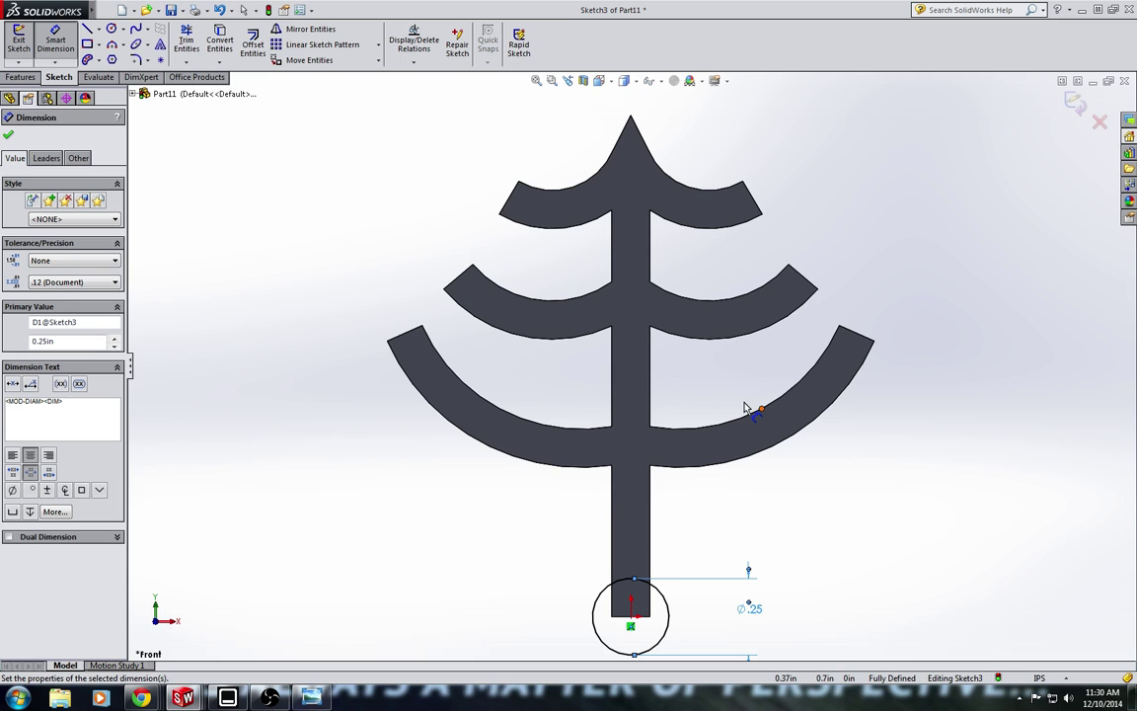
- Extrude the circle 0.0625 in into a disc and view the part from the front
left_click(1075, 102)
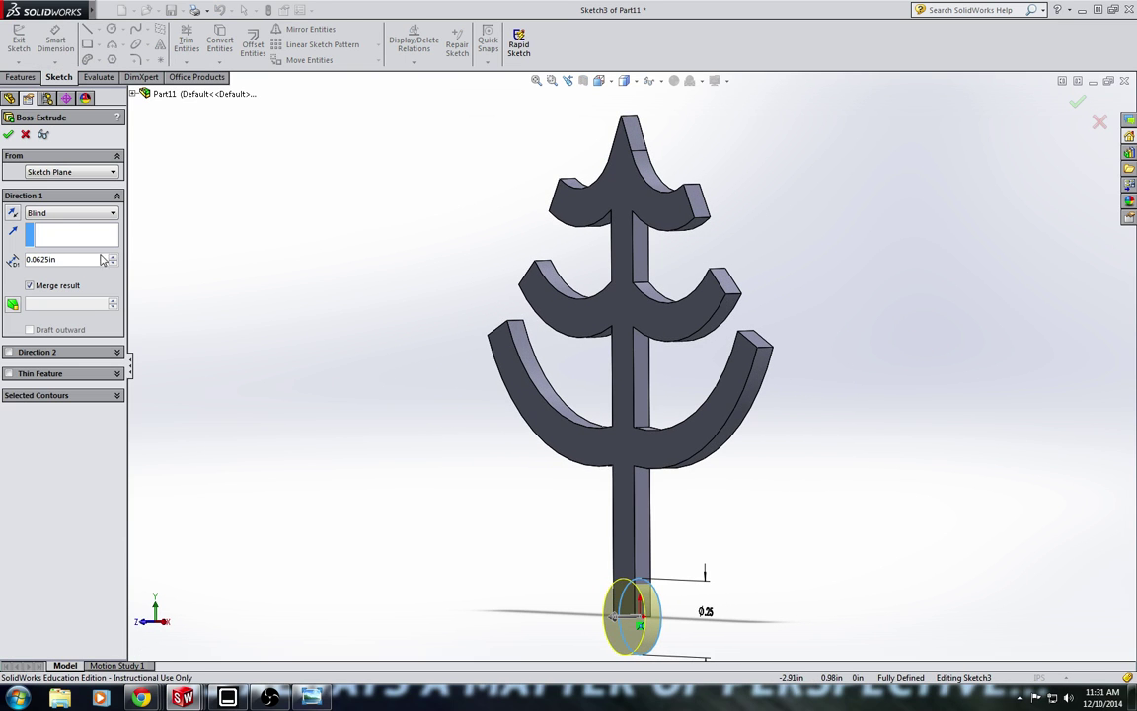
left_click(8, 134)
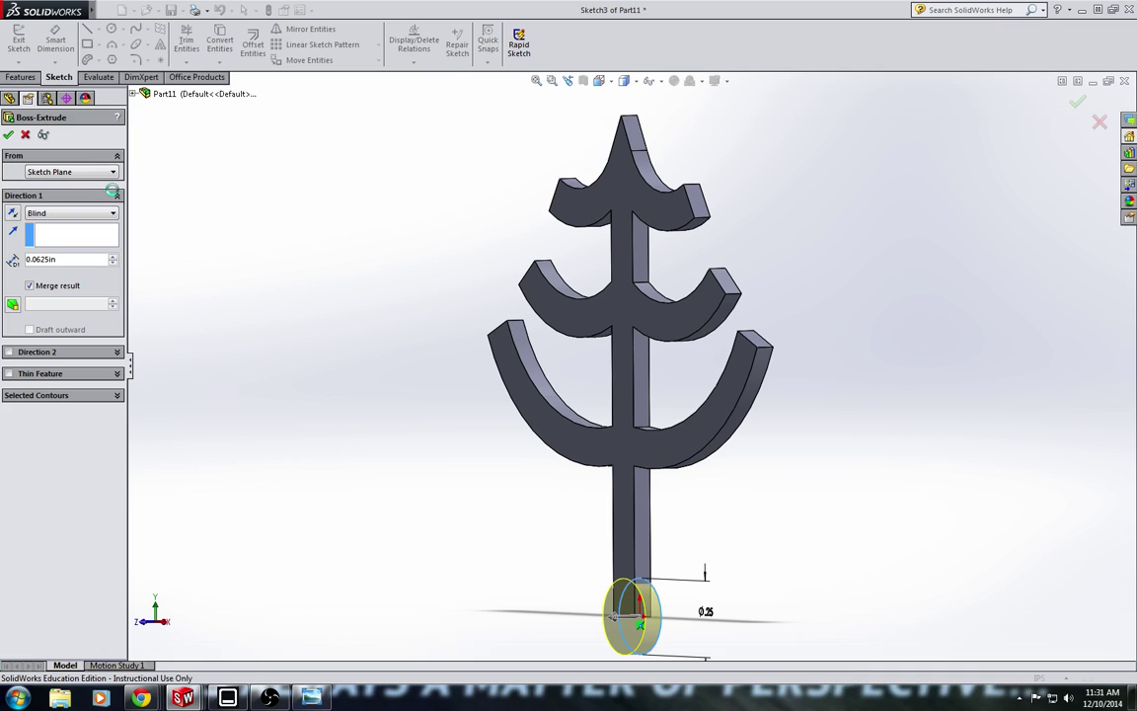
left_click(601, 81)
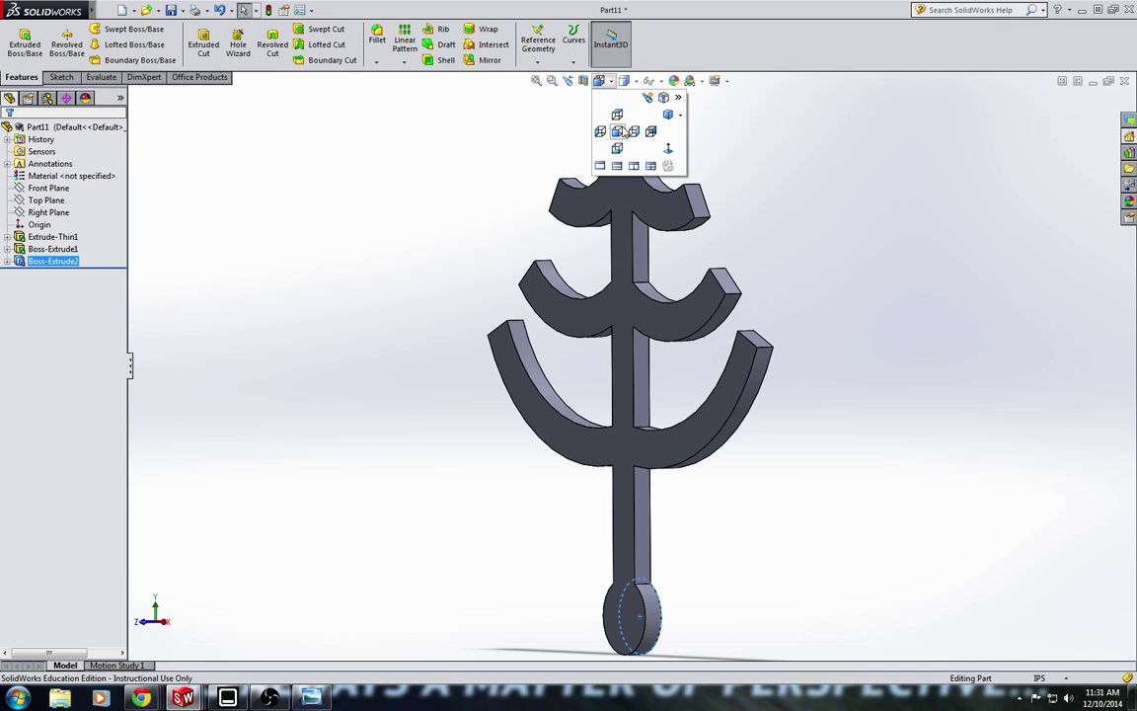
left_click(561, 118)
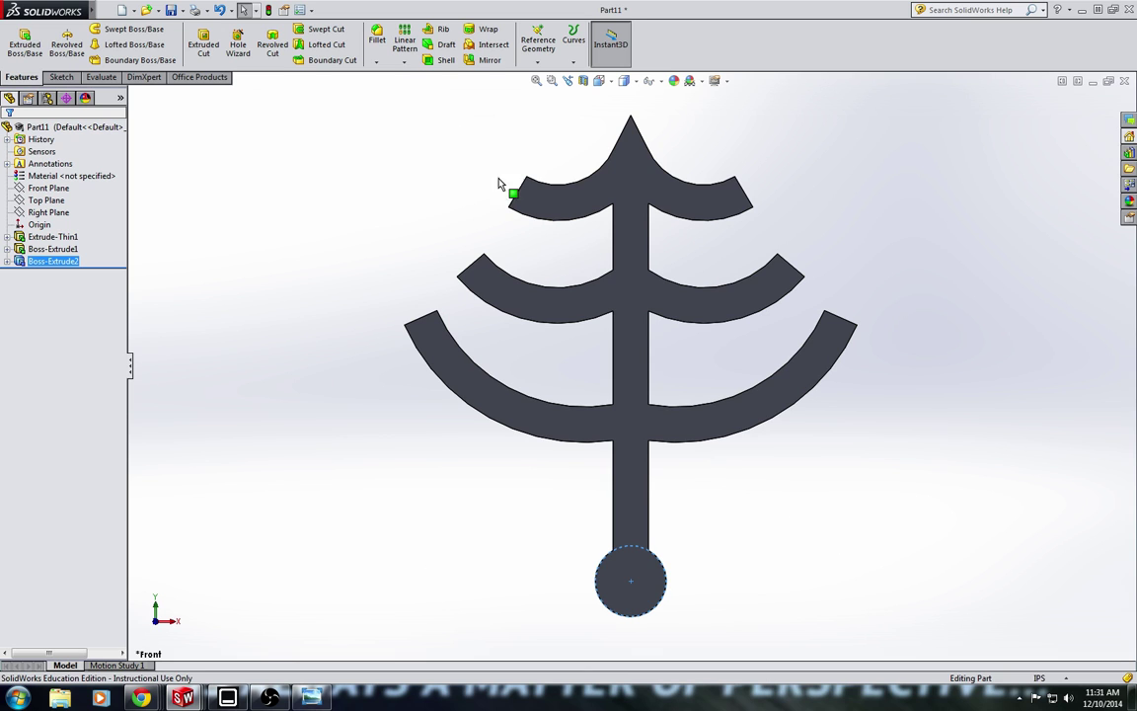
- Start a circular pattern around the disc's round face with 5 instances
left_click(404, 61)
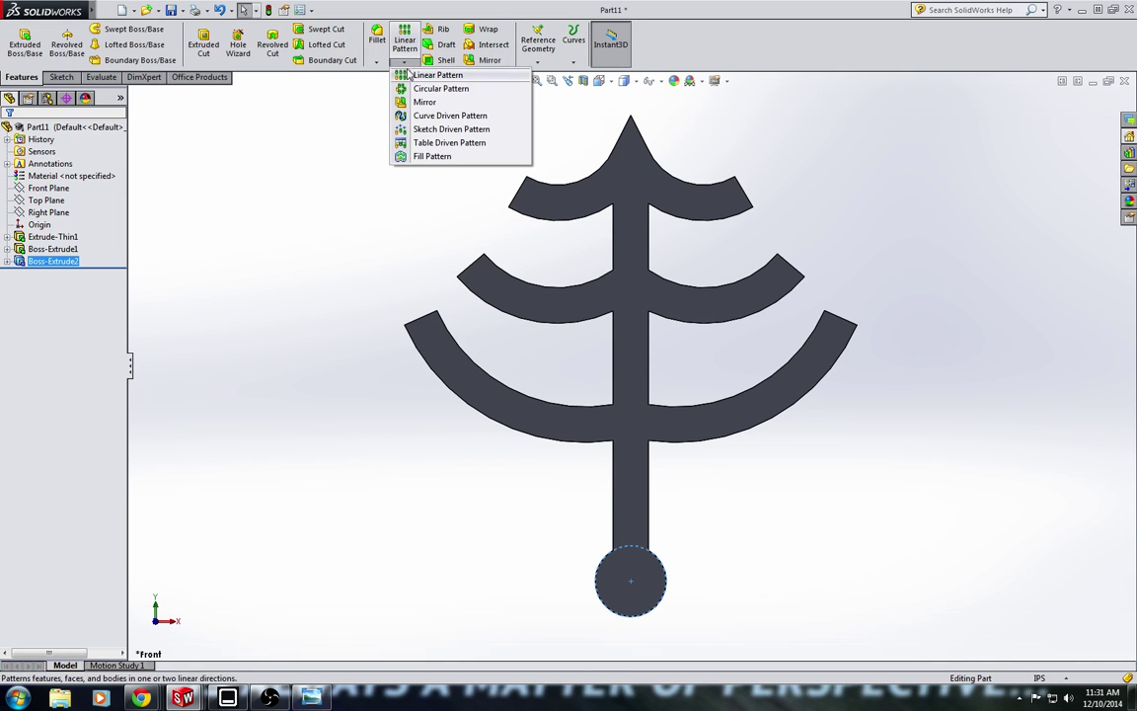
left_click(424, 87)
key("f")
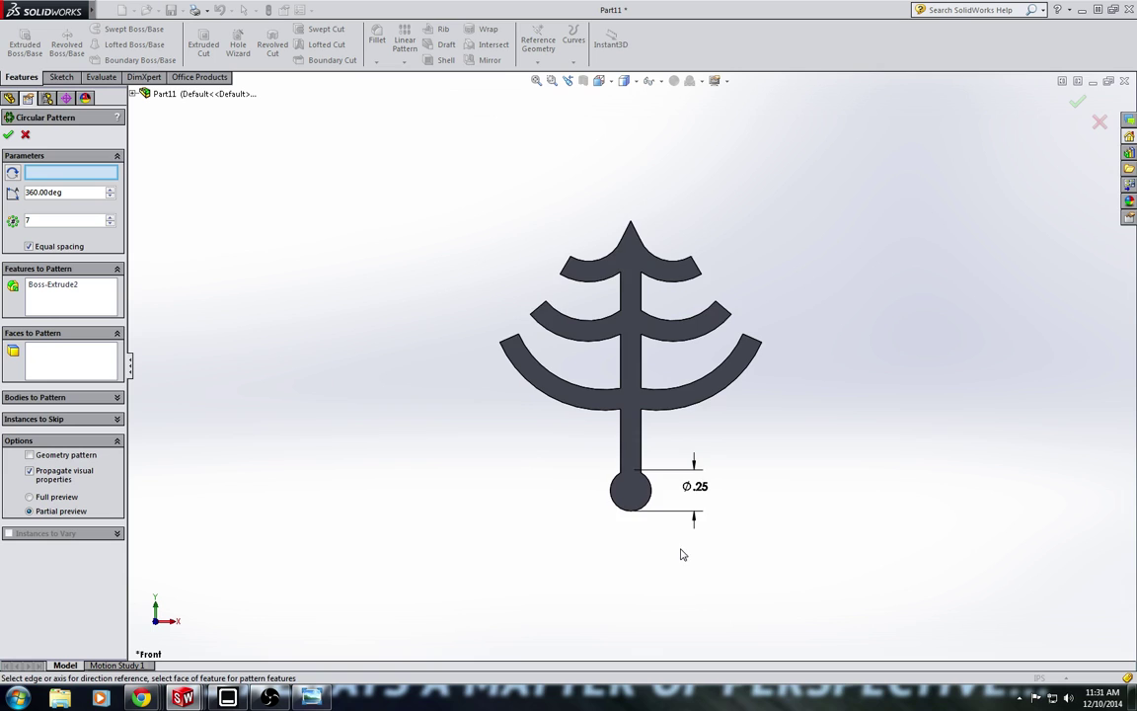
scroll(657, 498, "down", 3)
middle_click_drag(617, 400, 544, 428)
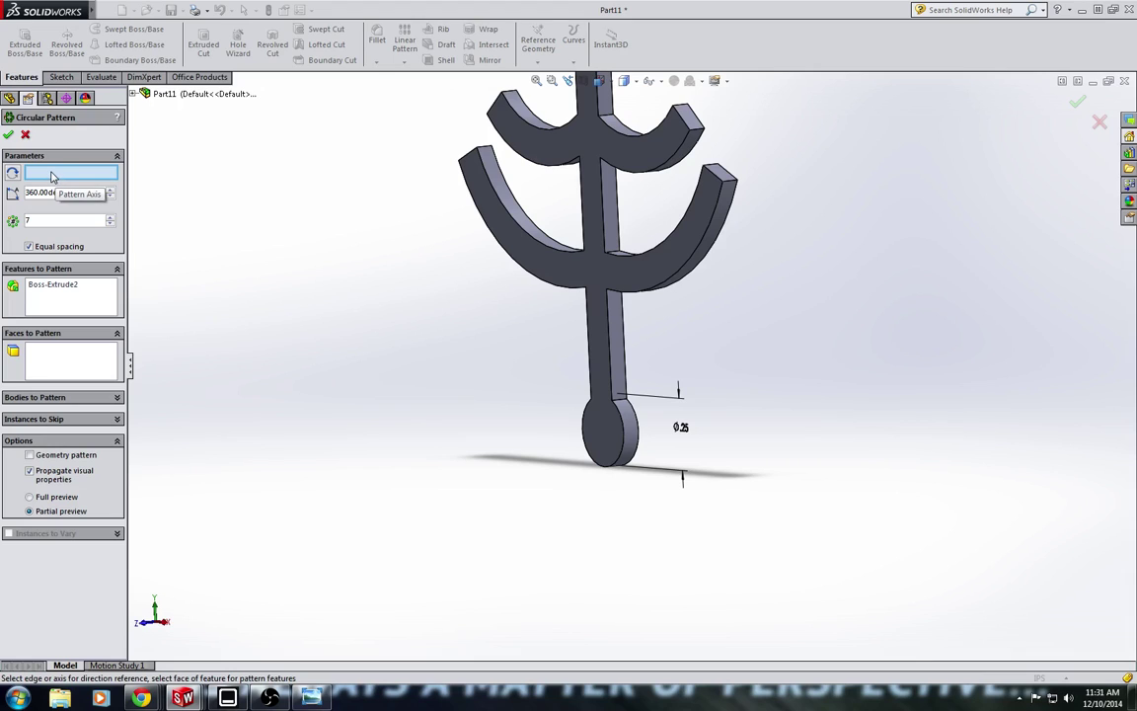
left_click(629, 428)
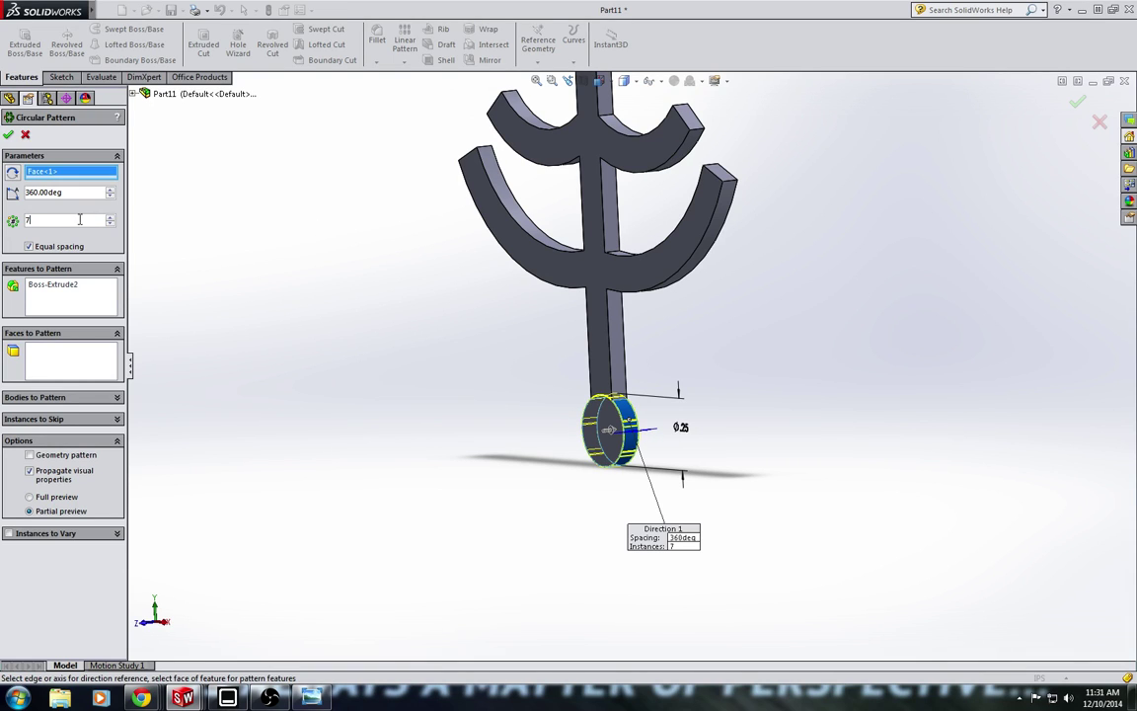
left_click(111, 224)
left_click(111, 224)
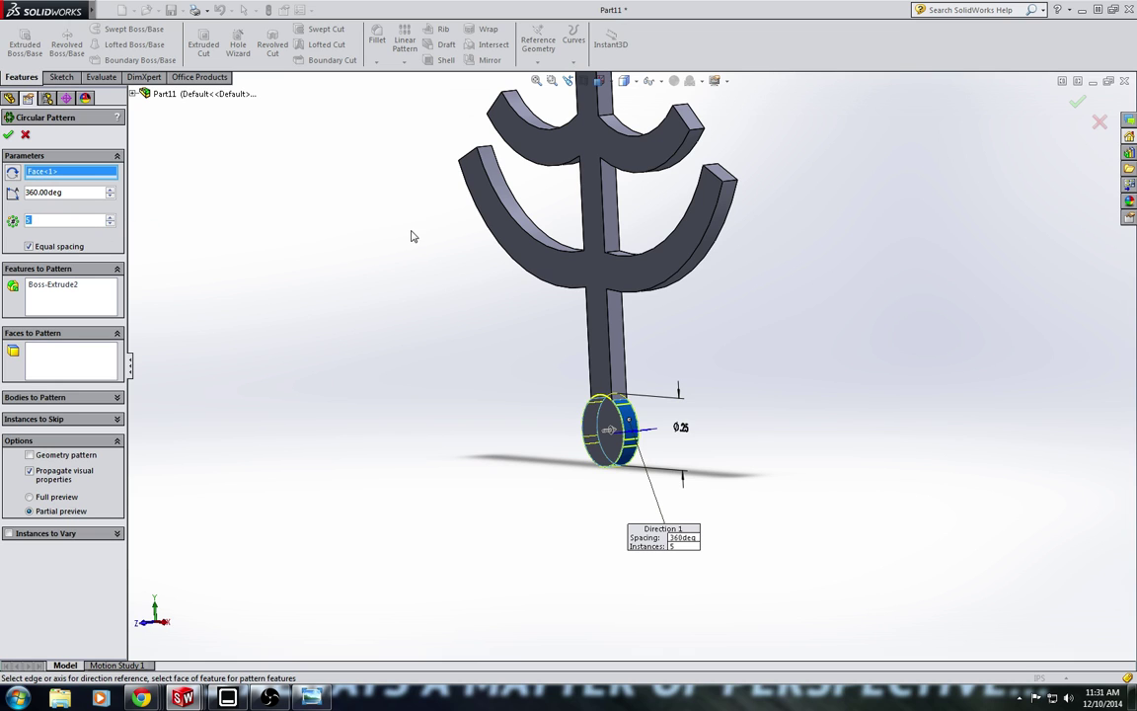
- Add Boss-Extrude1 and Extrude-Thin1 to the pattern and create the five-fold CirPattern1
left_click(598, 79)
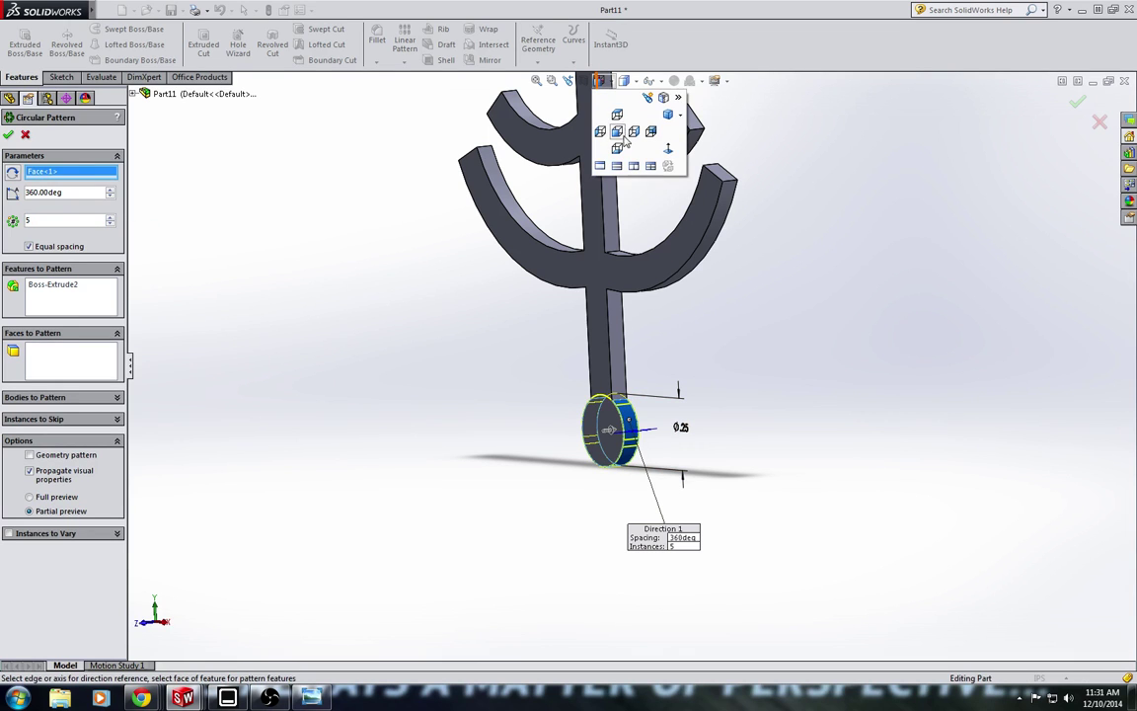
left_click(563, 124)
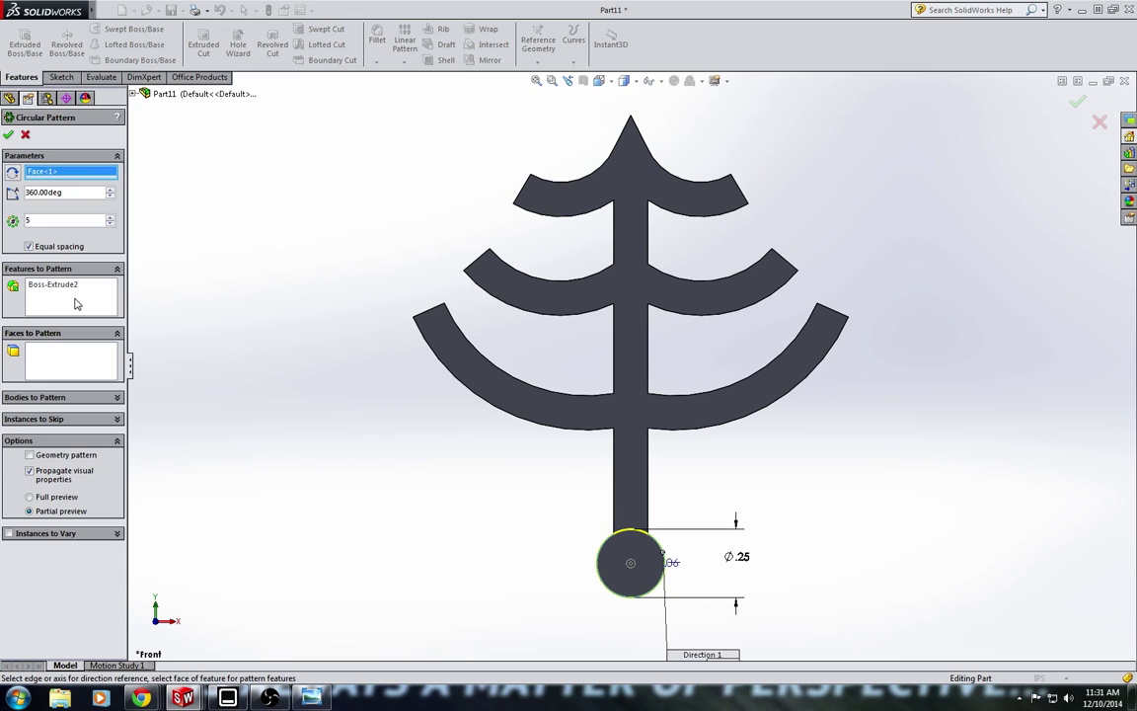
left_click(76, 303)
left_click(132, 93)
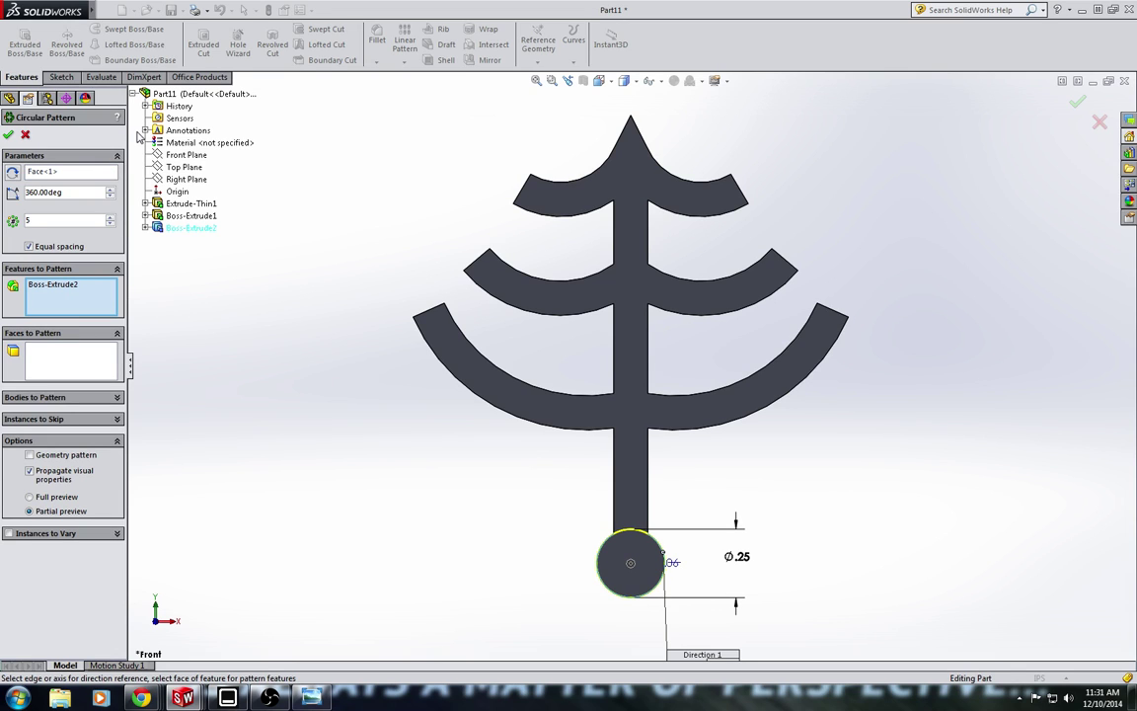
left_click(195, 217)
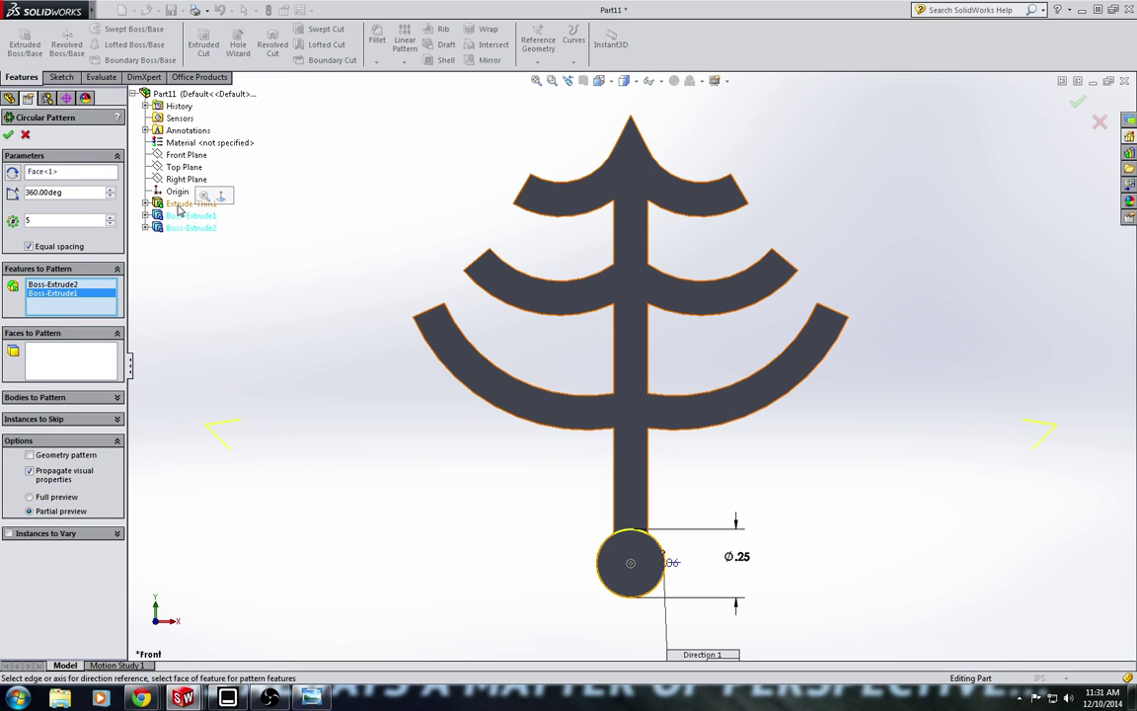
left_click(193, 203)
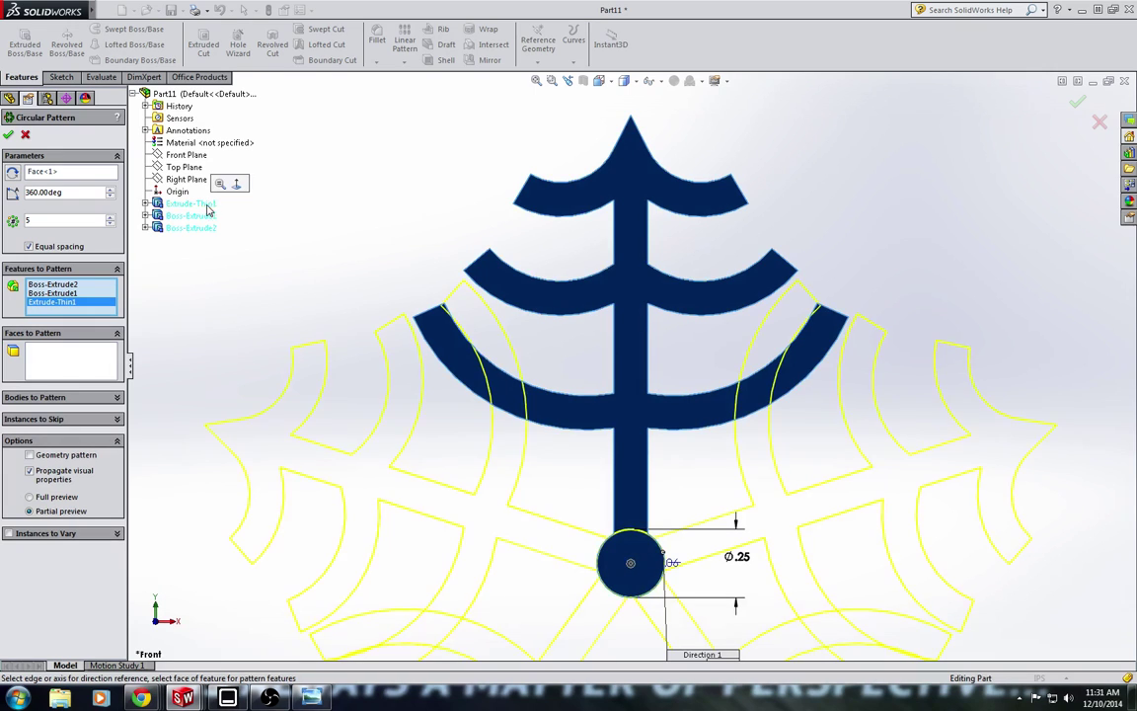
left_click(8, 134)
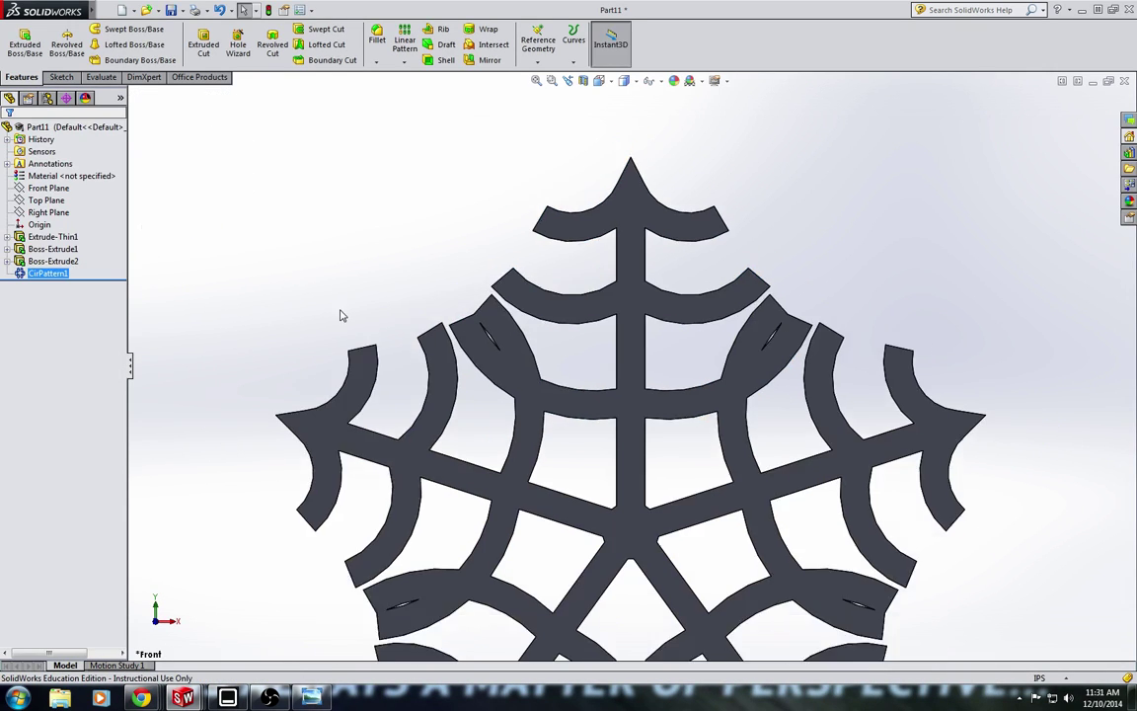
- Zoom to fit the finished five-armed snowflake and bring up the File menu
key("f")
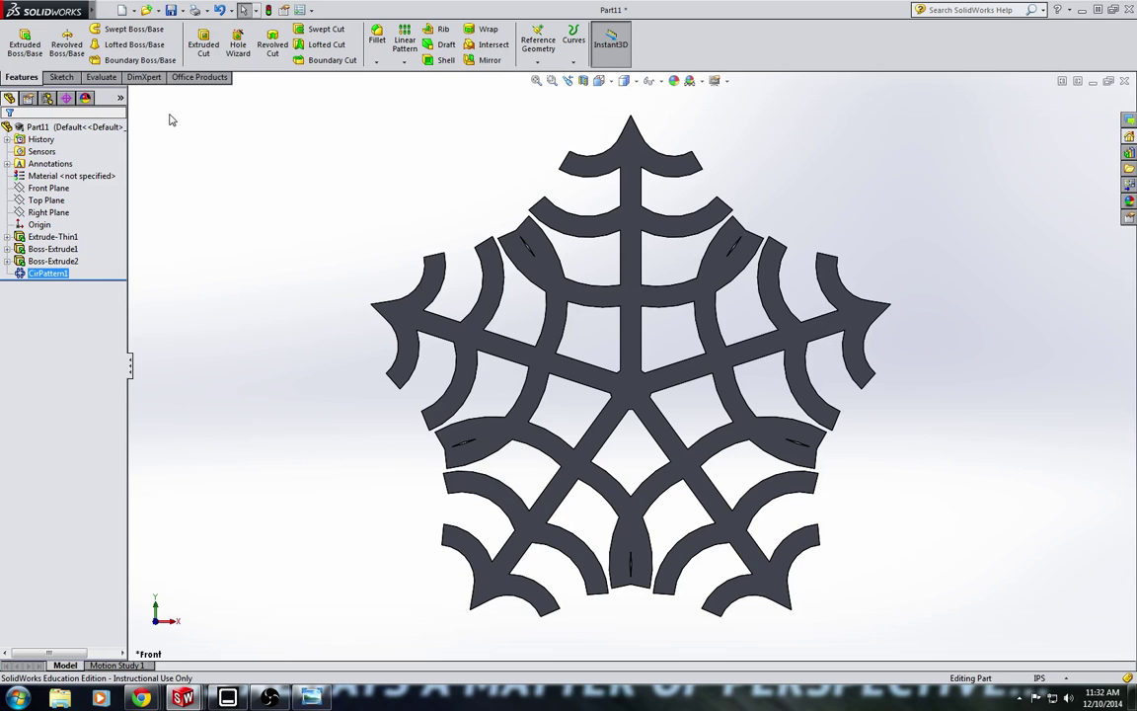
left_click(106, 10)
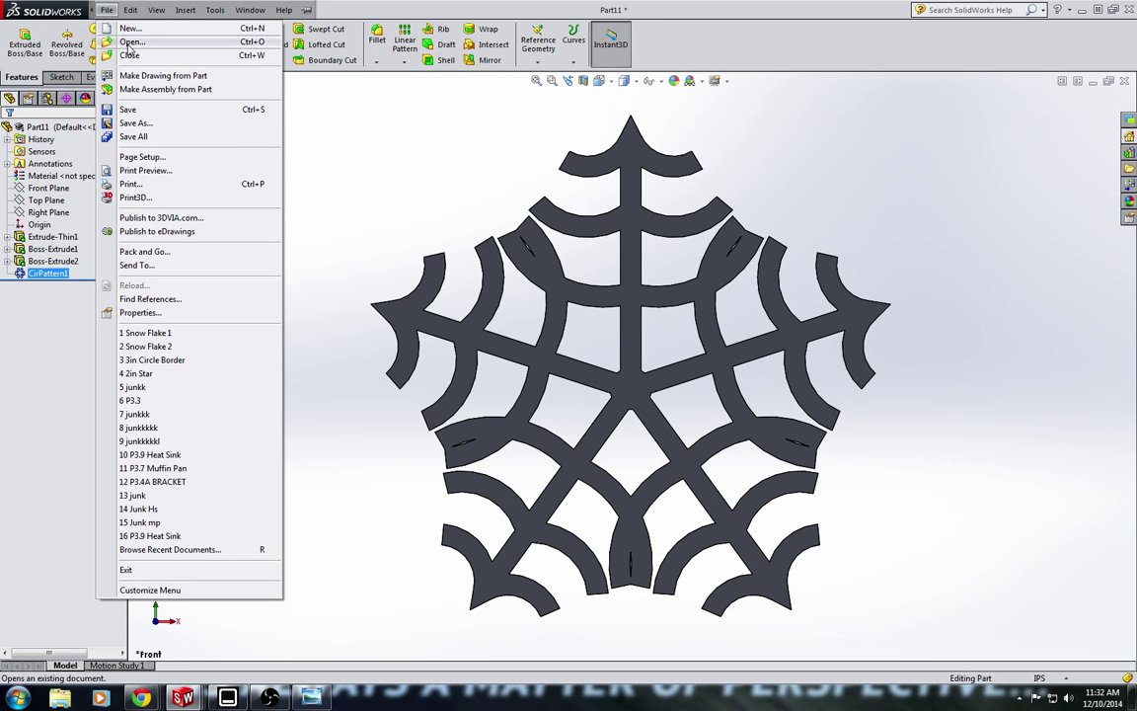
- Open Save As in the Chapter 3 folder with file type STL (*.stl)
left_click(140, 122)
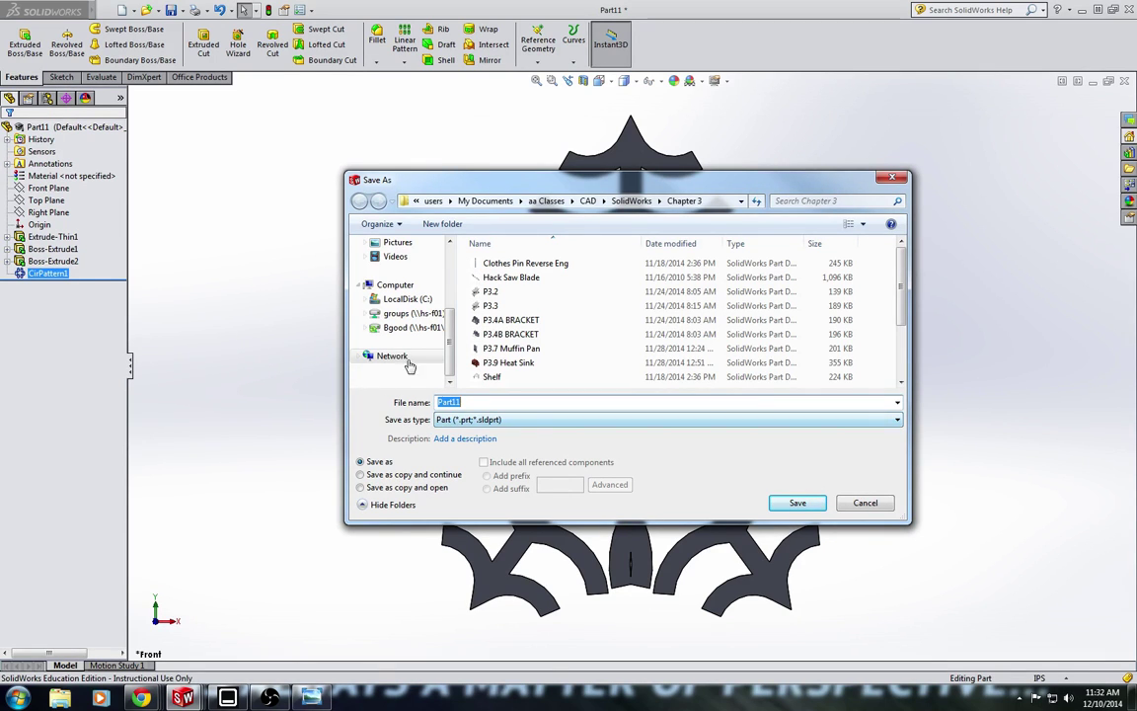
left_click(464, 420)
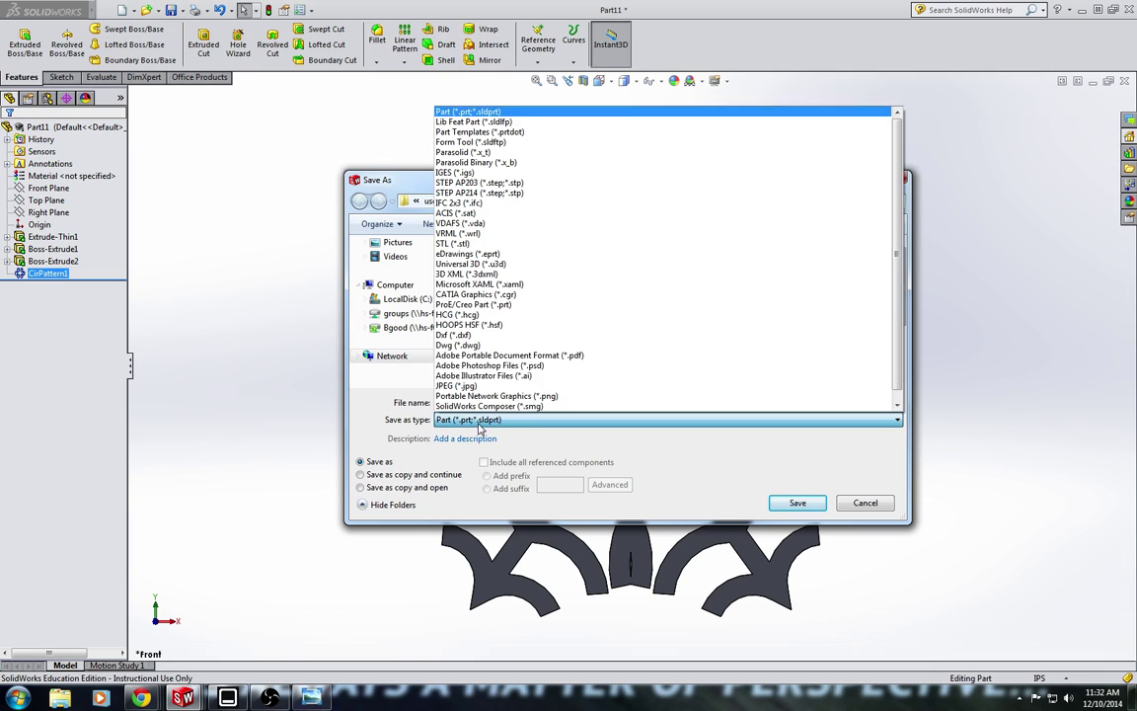
left_click(464, 243)
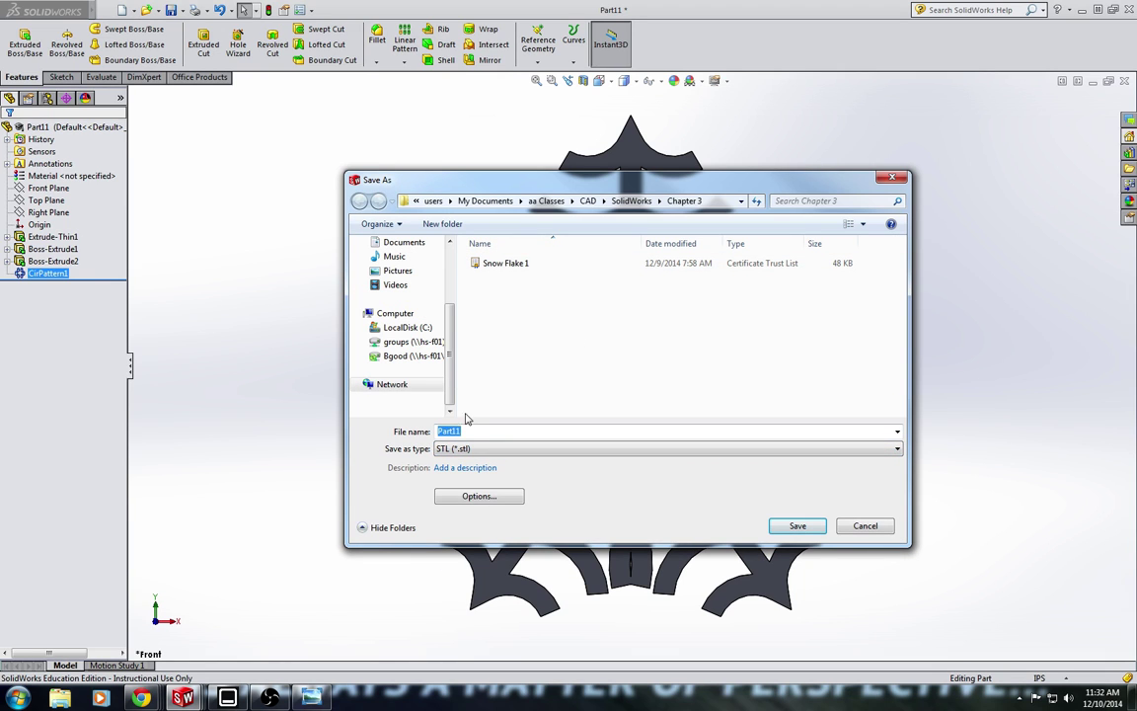